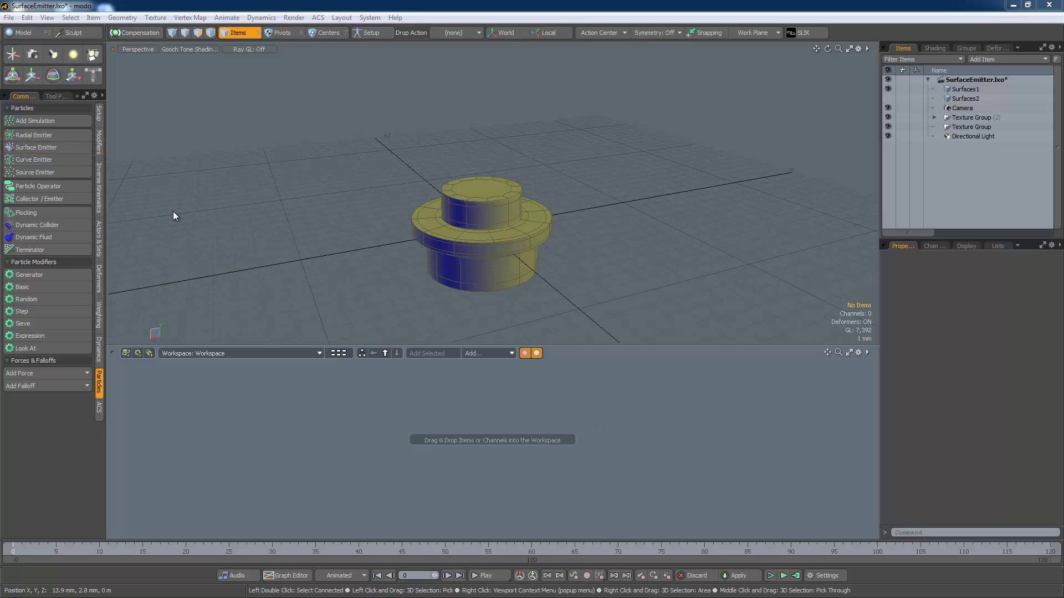
# Add a Surface Emitter and lay it out in the schematic together with its linked Particle Simulation node.
pyautogui.click(58, 146)
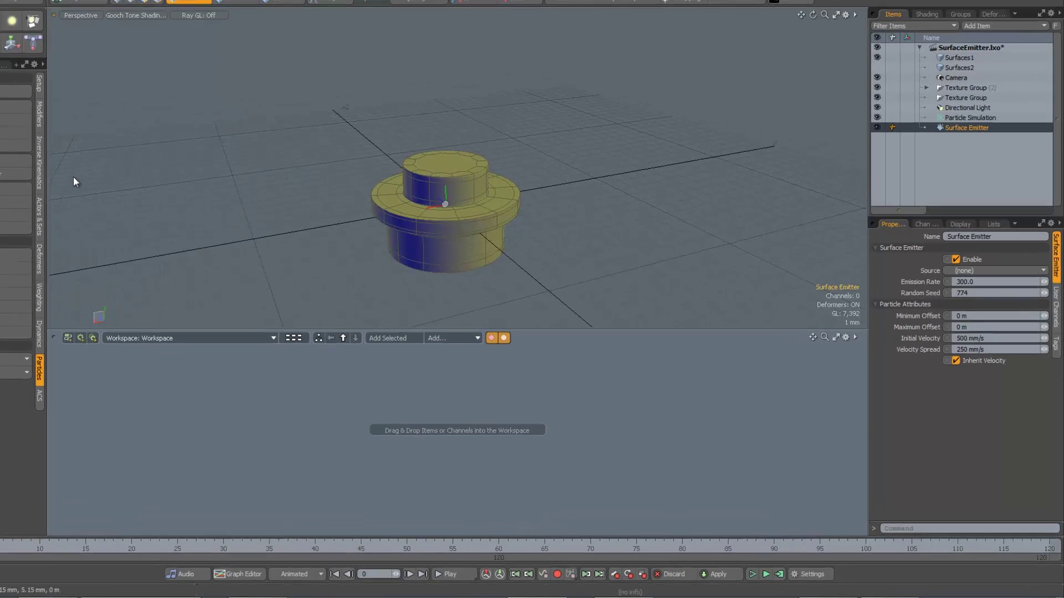
pyautogui.click(198, 264)
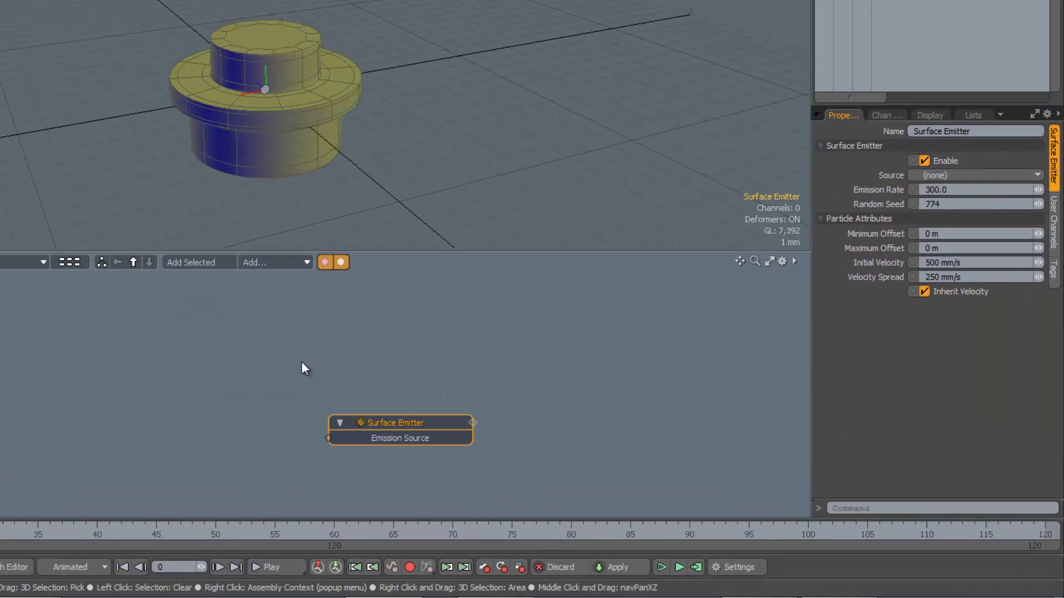
pyautogui.moveTo(382, 418); pyautogui.dragTo(191, 352)
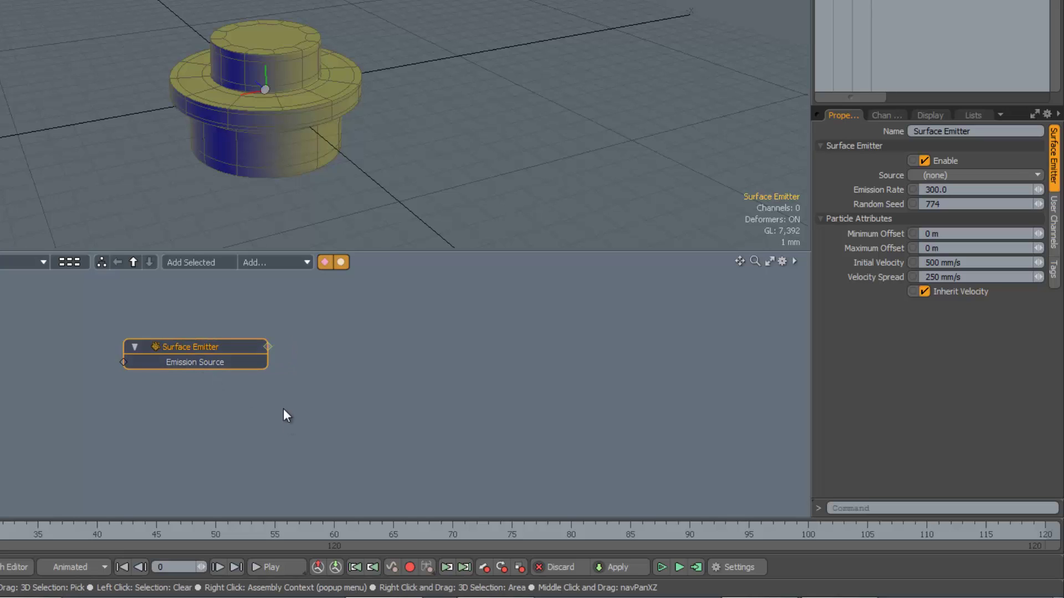
pyautogui.click(267, 347)
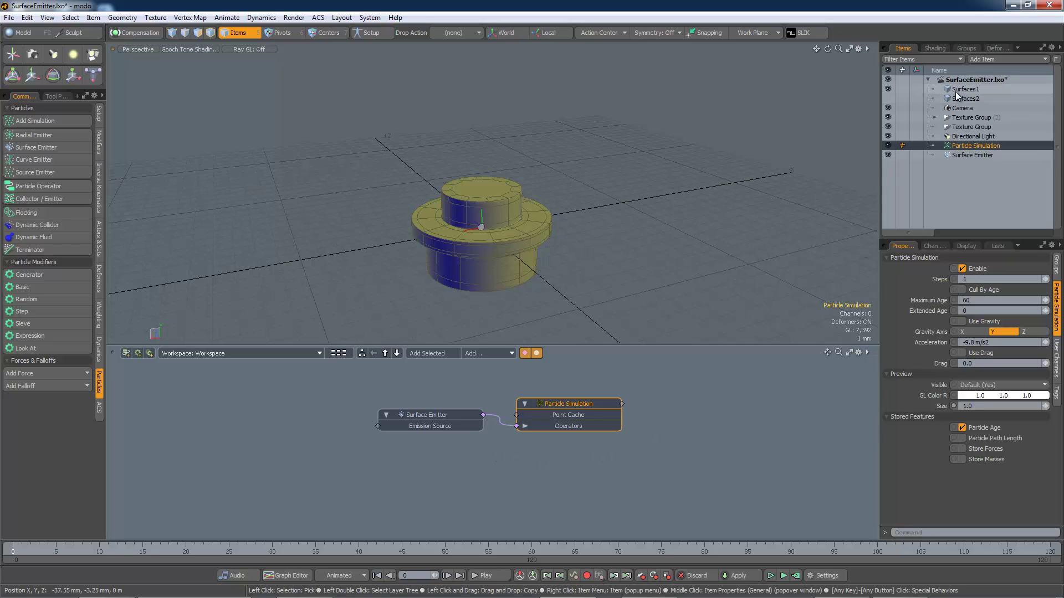
pyautogui.moveTo(962, 89); pyautogui.dragTo(377, 426)
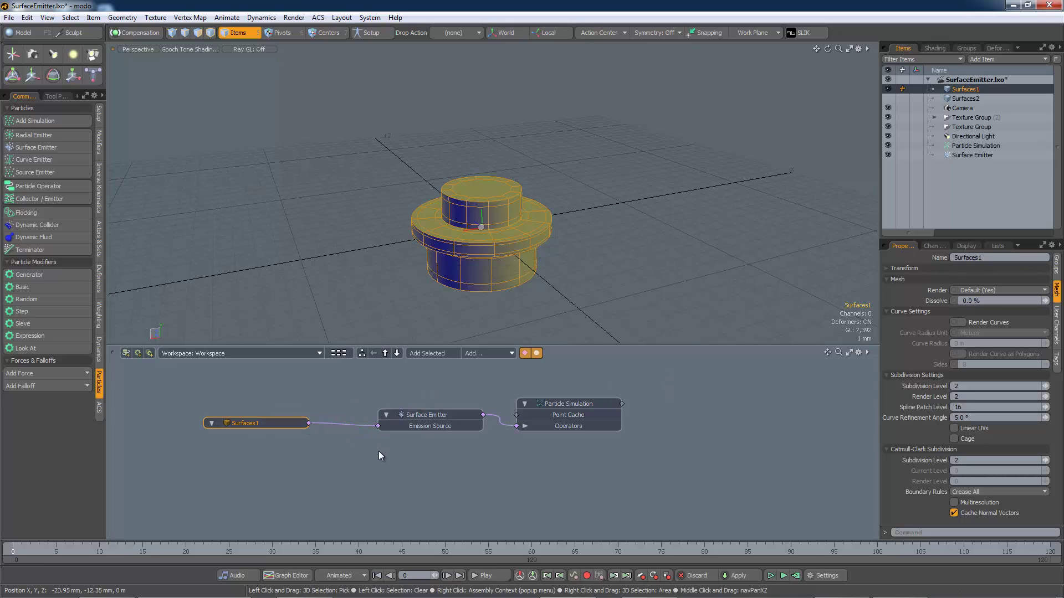
pyautogui.hotkey('ctrl', 'z')
pyautogui.hotkey('ctrl', 'z')
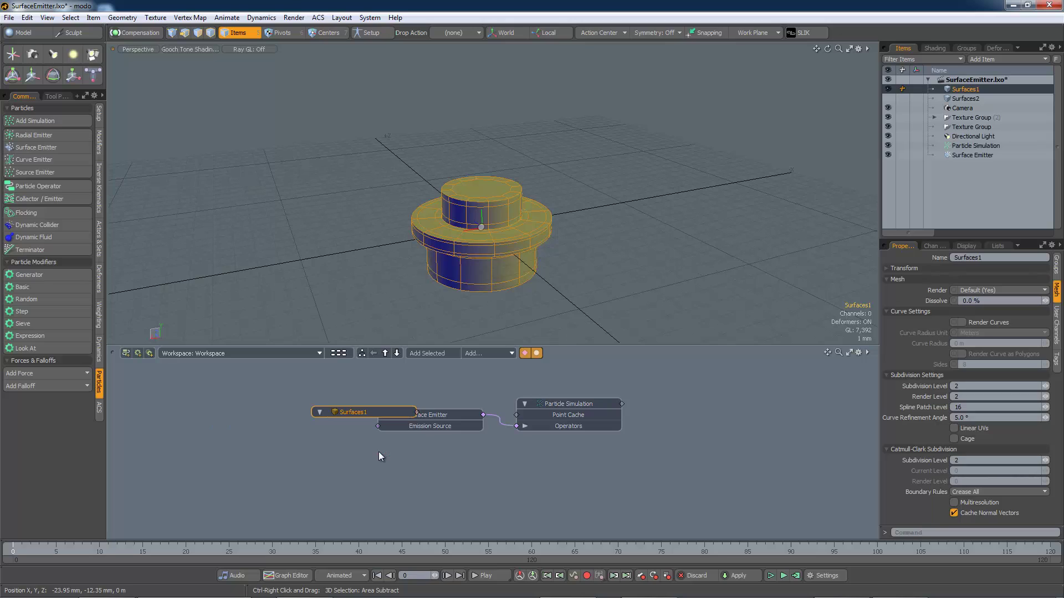
pyautogui.hotkey('ctrl', 'z')
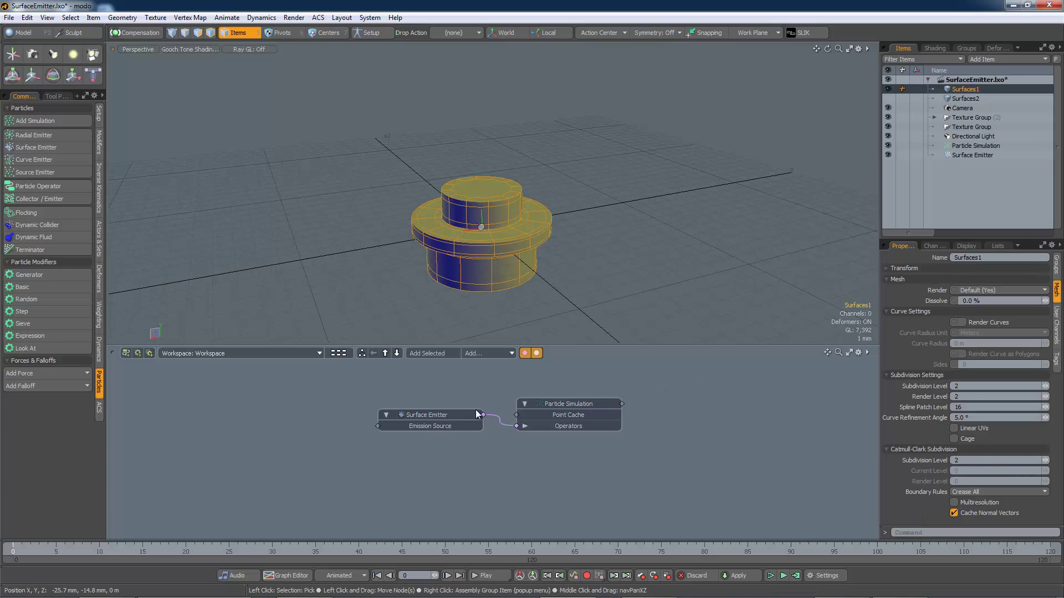
# Set the Surface Emitter's source to Surfaces1 and show the linked Surfaces1 node in the schematic.
pyautogui.click(443, 421)
pyautogui.click(980, 289)
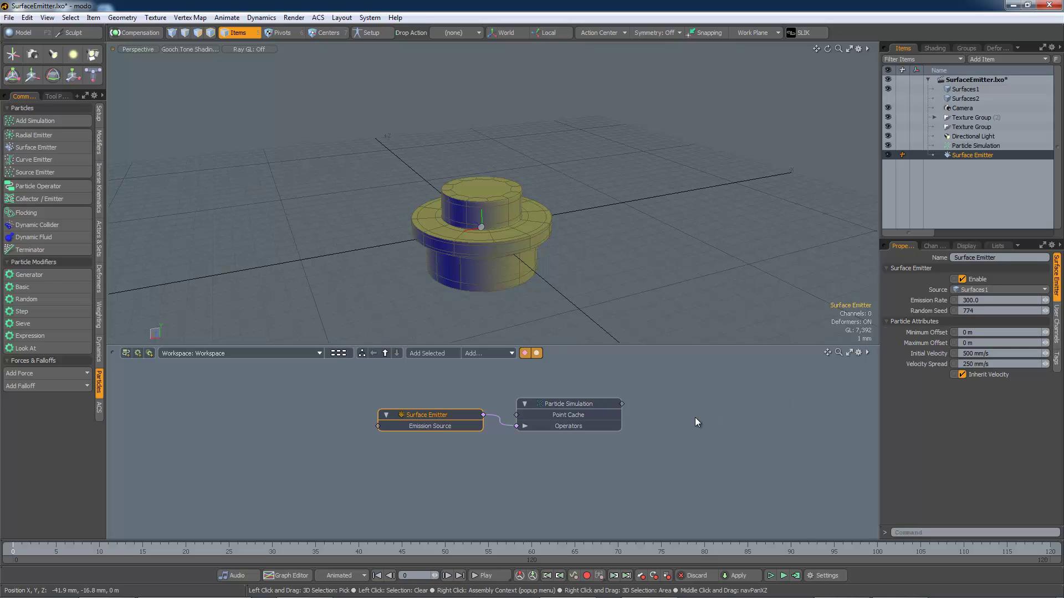
pyautogui.click(378, 426)
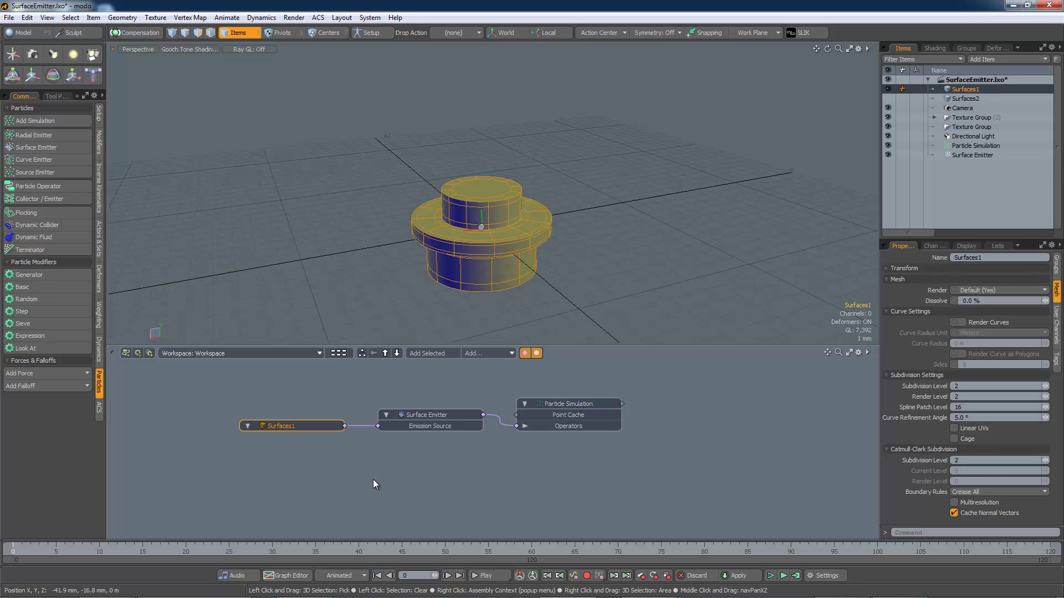
# Run the live particle simulation and reduce the Surface Emitter's initial velocity and velocity spread to 0 m/s.
pyautogui.click(770, 575)
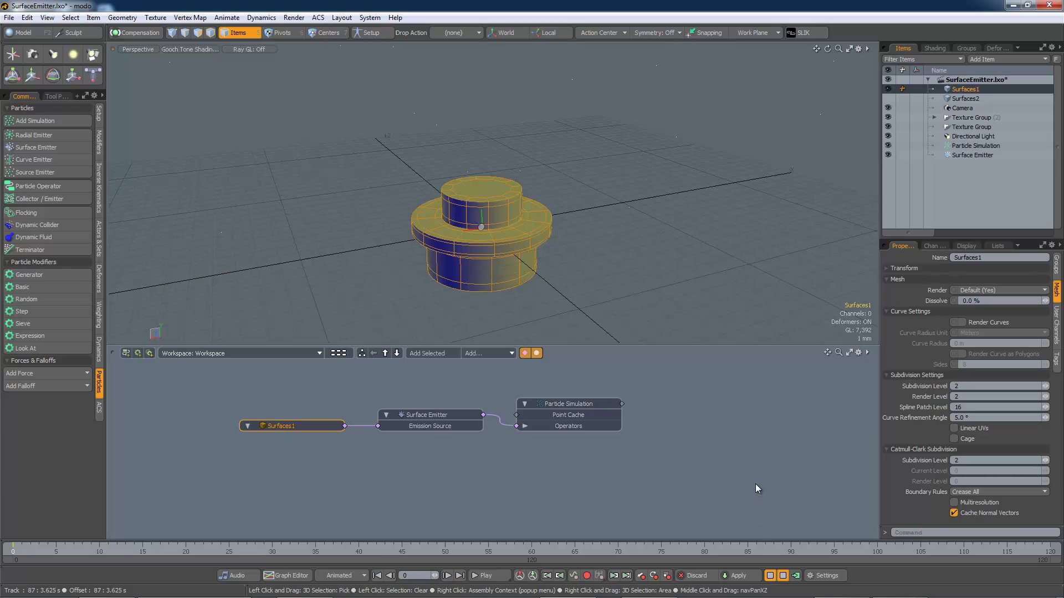
pyautogui.click(449, 416)
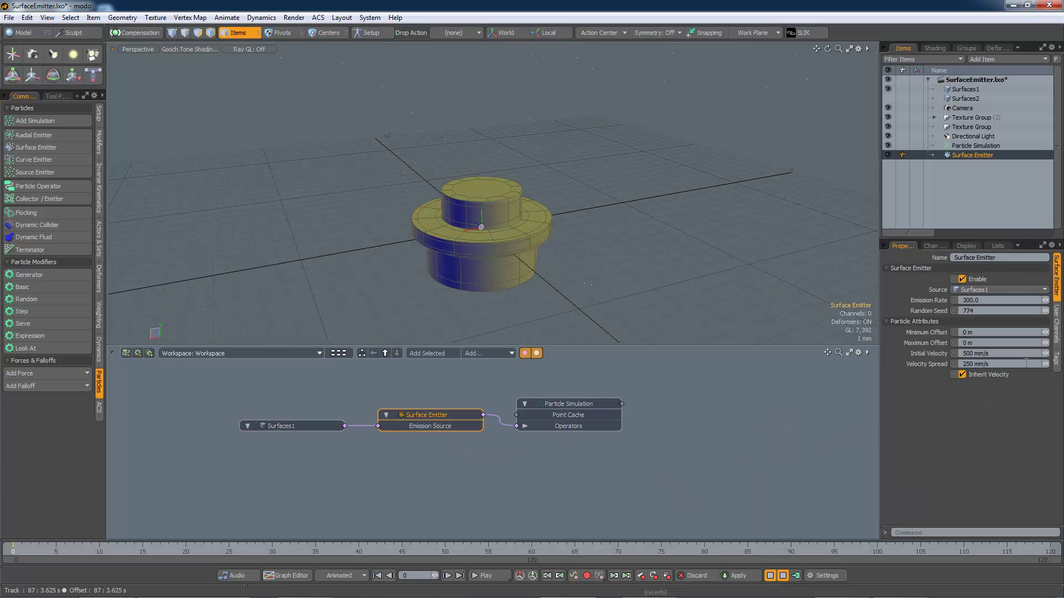
pyautogui.moveTo(1045, 354); pyautogui.dragTo(1046, 366)
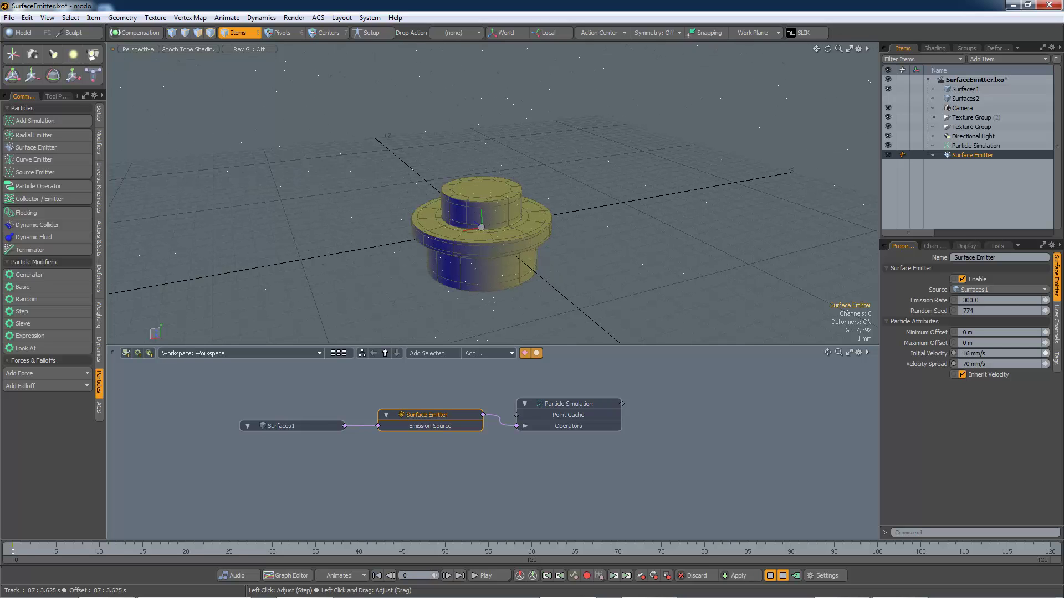
pyautogui.moveTo(1046, 354); pyautogui.dragTo(1045, 373)
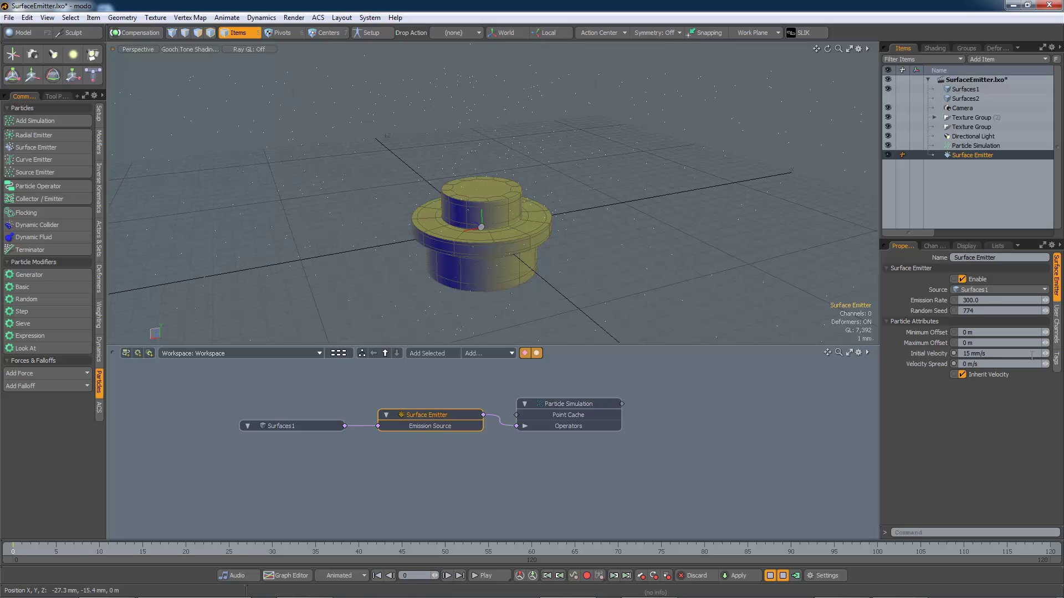
pyautogui.moveTo(1045, 355); pyautogui.dragTo(1045, 359)
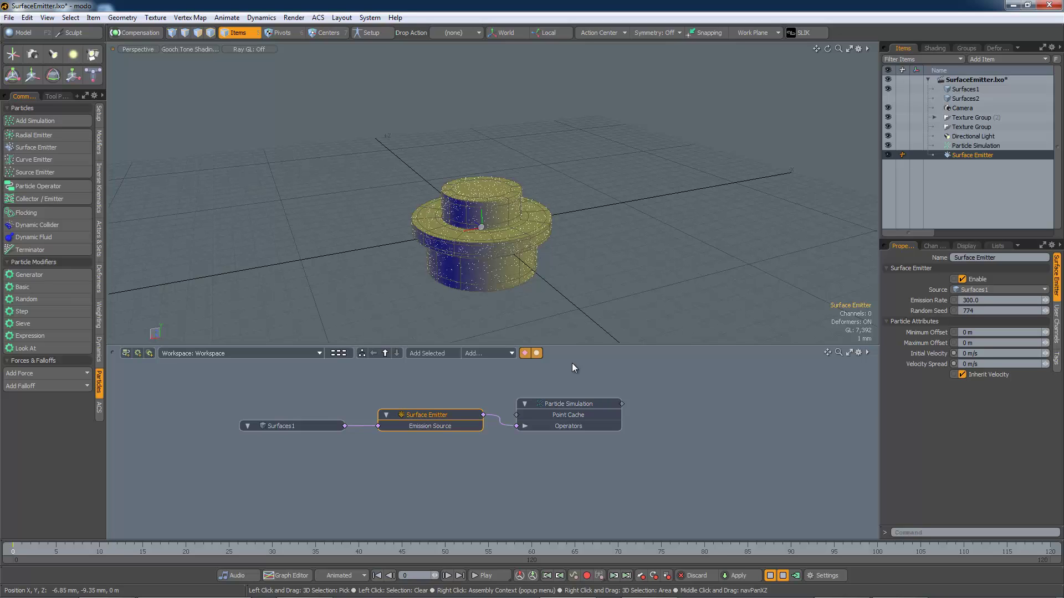
# Show the Surfaces2 mesh instead of Surfaces1 and link it to the emitter's Emission Source in place of Surfaces1.
pyautogui.click(961, 98)
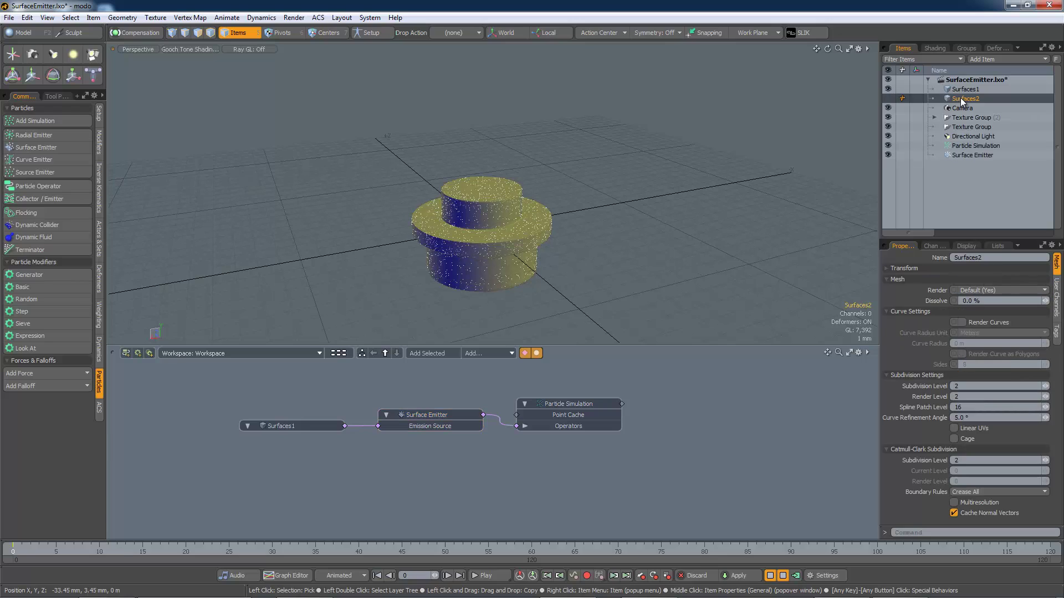
pyautogui.click(887, 98)
pyautogui.click(888, 89)
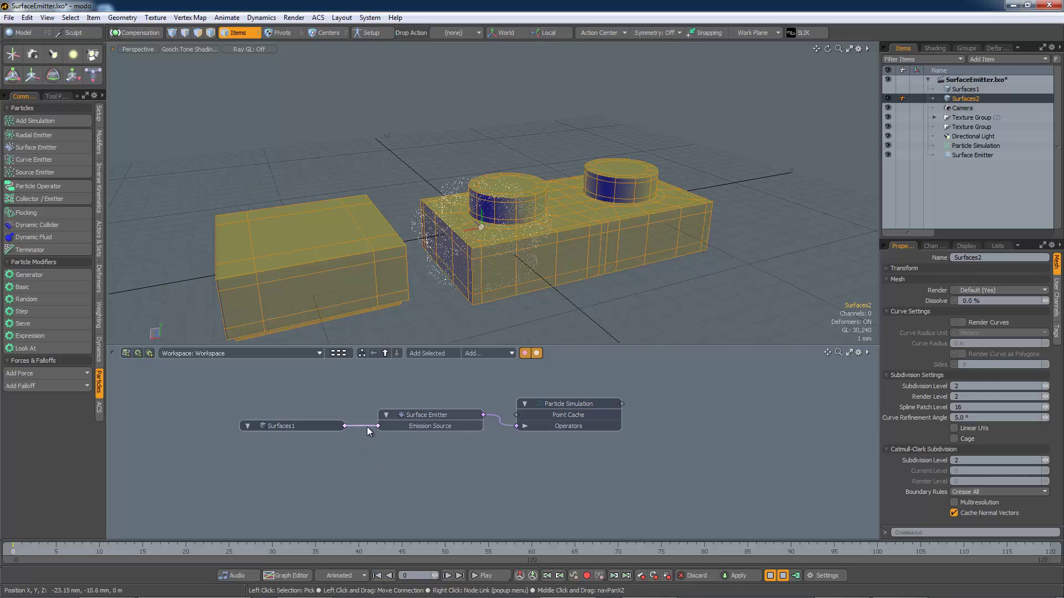
pyautogui.moveTo(367, 432); pyautogui.dragTo(357, 453)
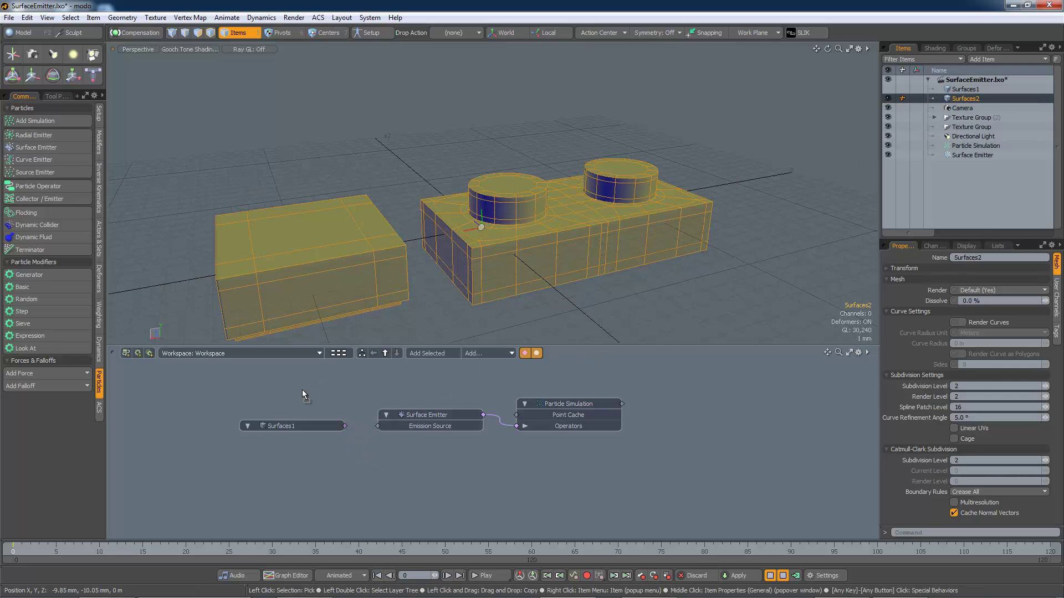
pyautogui.moveTo(301, 390); pyautogui.dragTo(249, 397)
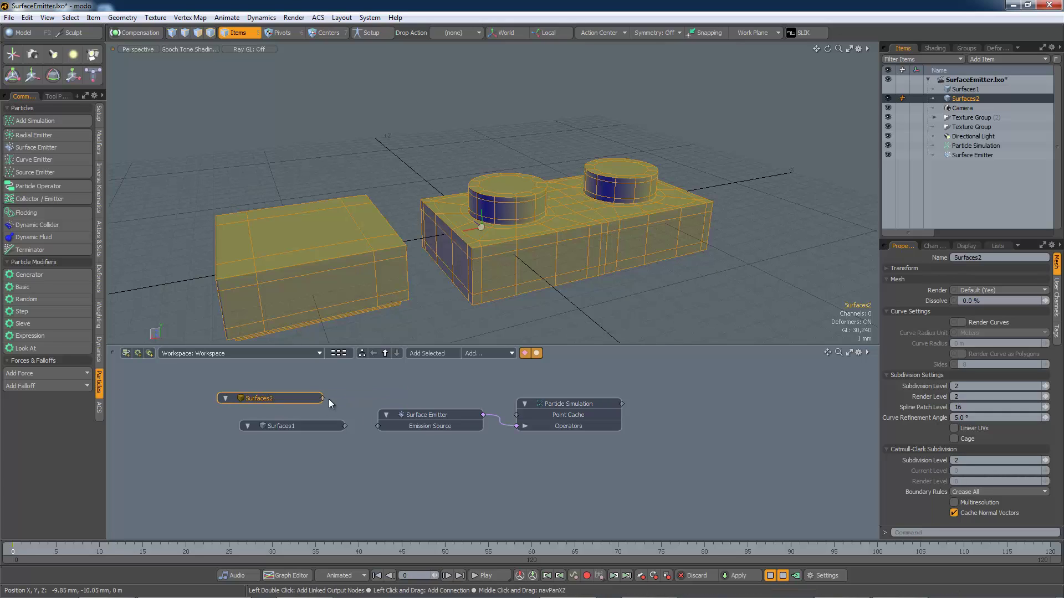
pyautogui.moveTo(363, 414); pyautogui.dragTo(378, 426)
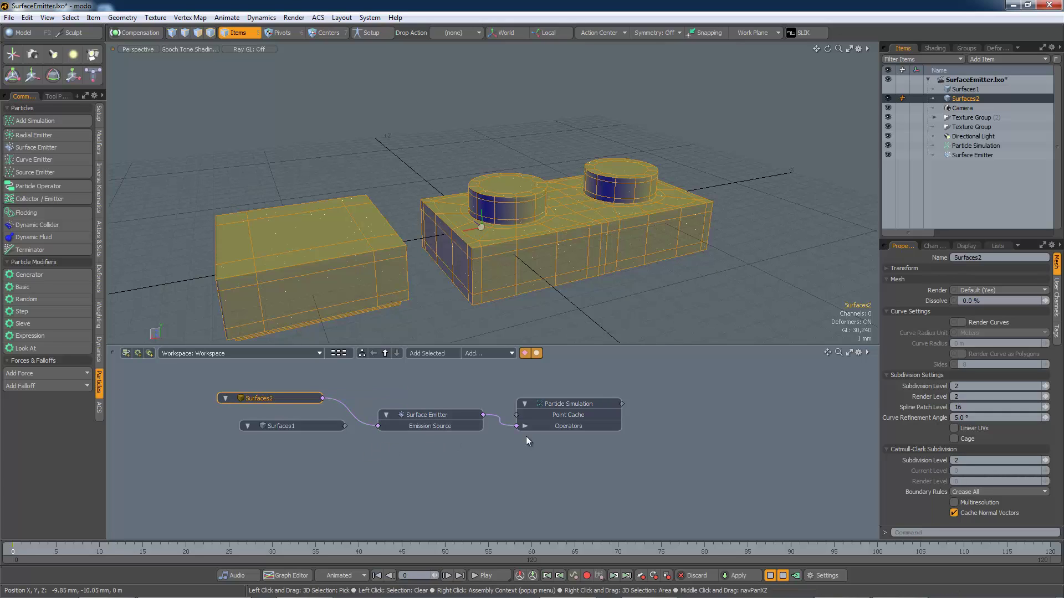
# Adjust the Surface Emitter's initial velocity and hide the Surfaces2 mesh.
pyautogui.click(456, 413)
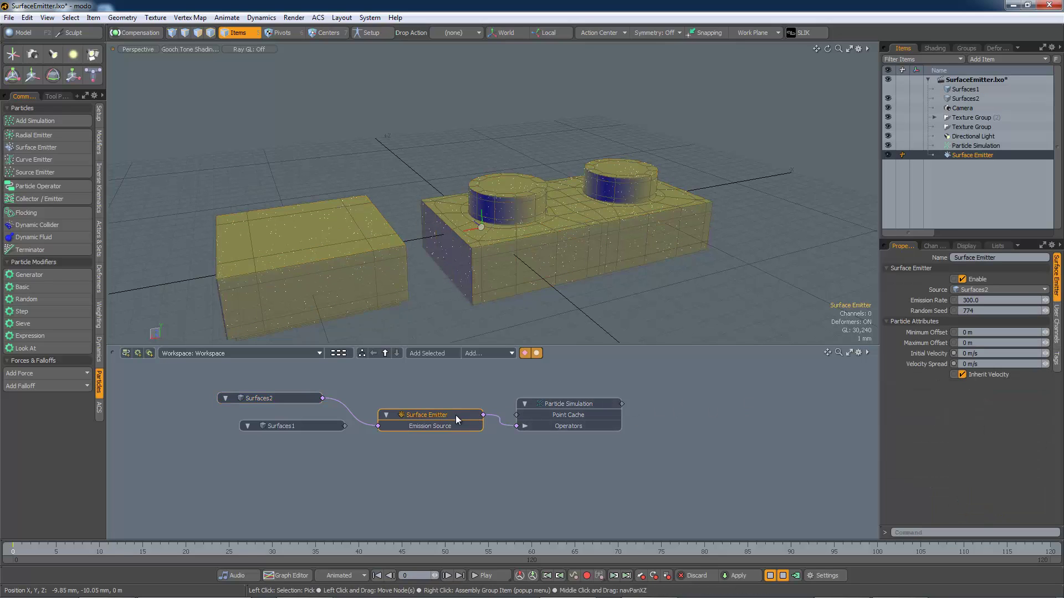
pyautogui.click(1047, 353)
pyautogui.click(888, 98)
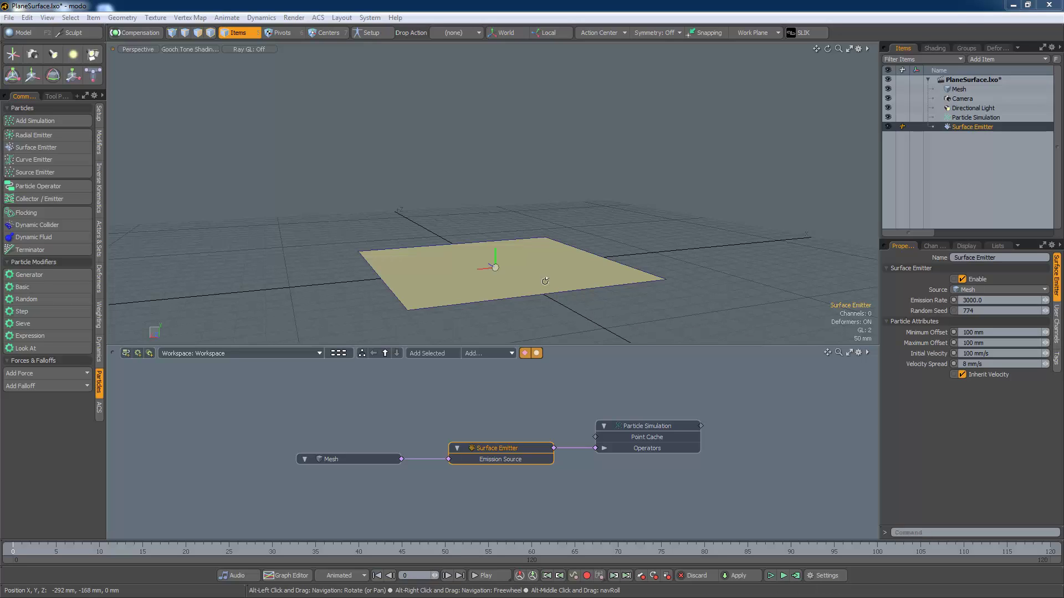
# Switch the viewport to the Right view to see the emitting plane edge-on.
pyautogui.moveTo(511, 264)
pyautogui.keyDown('alt'); pyautogui.mouseDown()
pyautogui.moveTo(532, 261)
pyautogui.moveTo(507, 274)
pyautogui.mouseUp(); pyautogui.keyUp('alt')
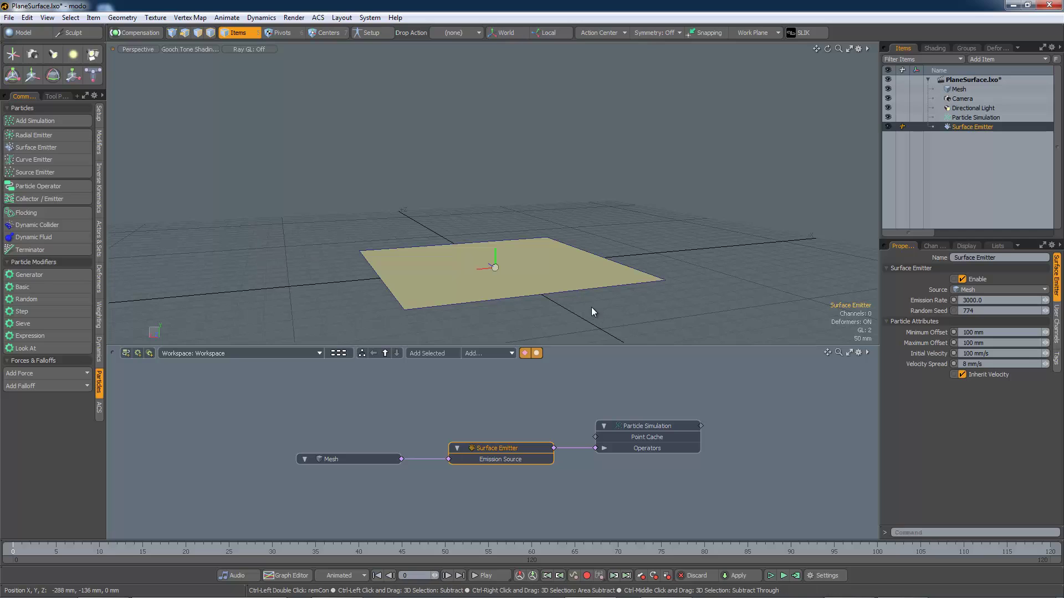
pyautogui.hotkey('ctrl', 'space')
pyautogui.click(642, 307)
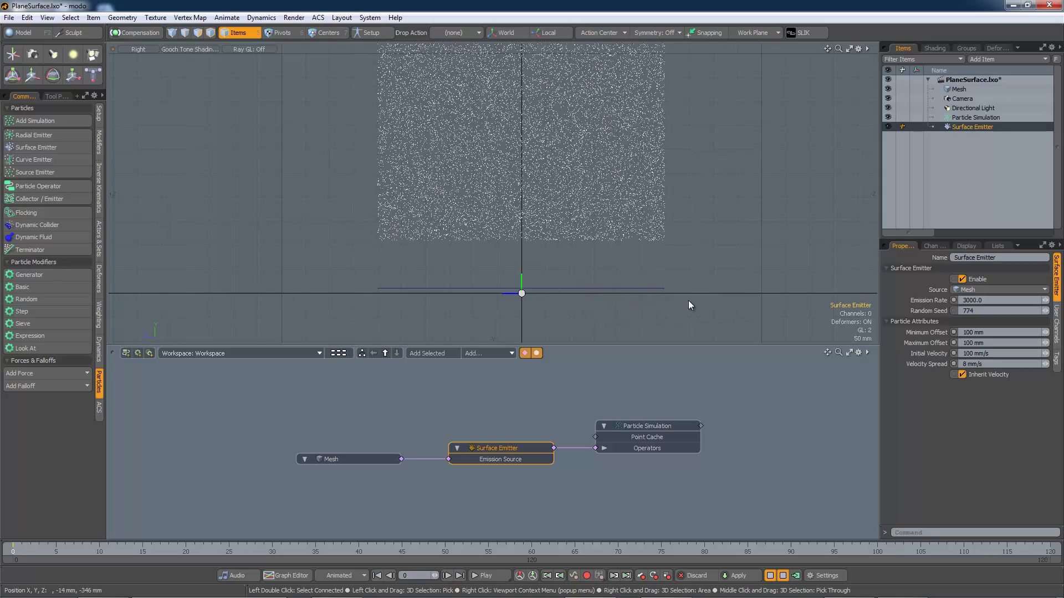
# Set the Surface Emitter's minimum and maximum offset to 200 mm.
pyautogui.click(992, 332)
pyautogui.write('2')
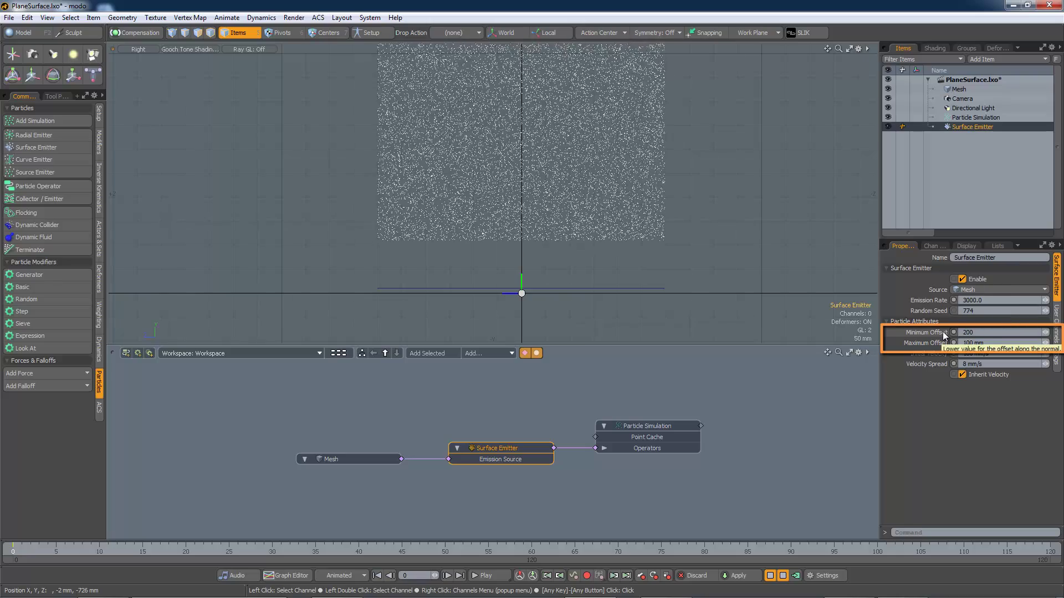
pyautogui.write('00')
pyautogui.press('Tab')
pyautogui.write('200')
pyautogui.press('Tab')
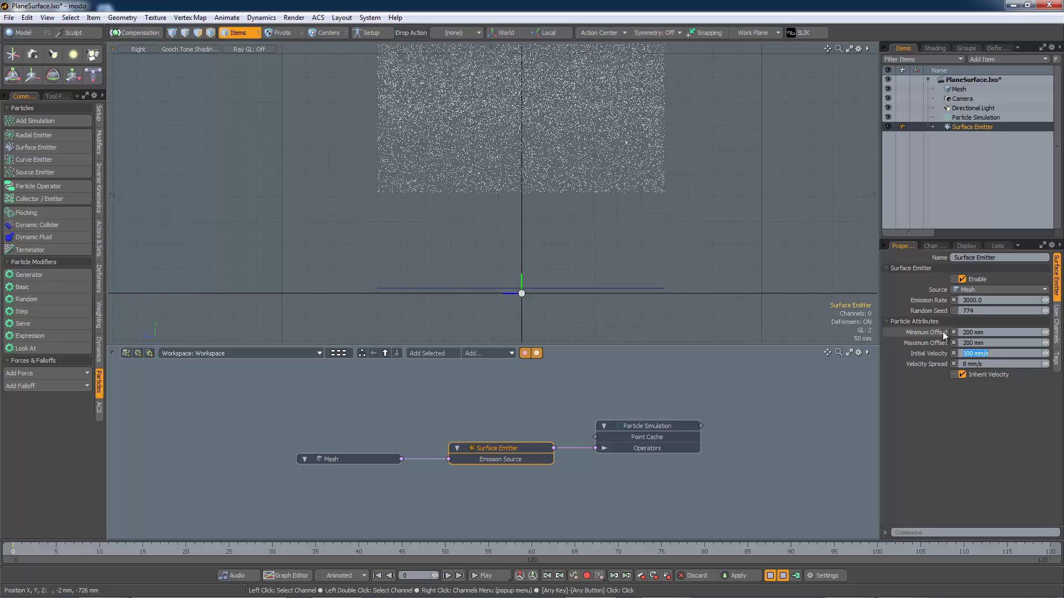
# Set both the minimum and maximum offset of the Surface Emitter to -50 mm.
pyautogui.click(974, 332)
pyautogui.write('-50')
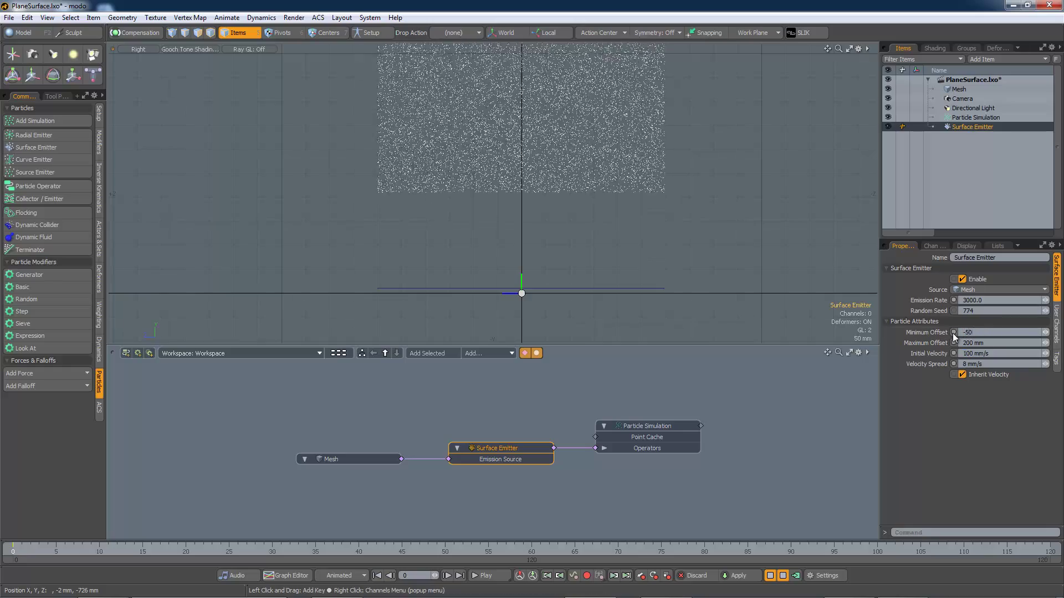
pyautogui.press('Tab')
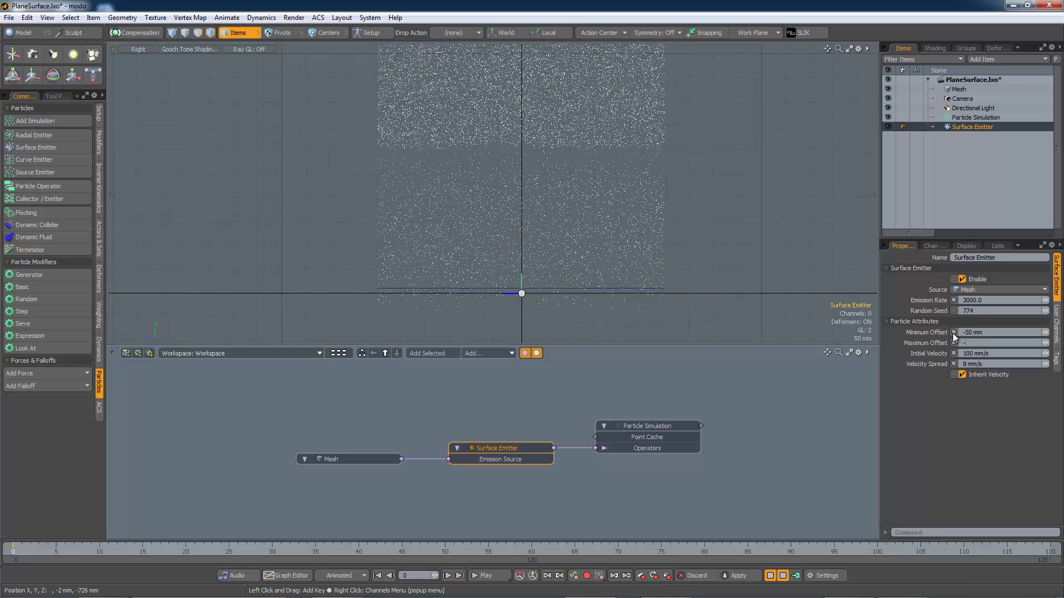
pyautogui.write('-50')
pyautogui.press('Tab')
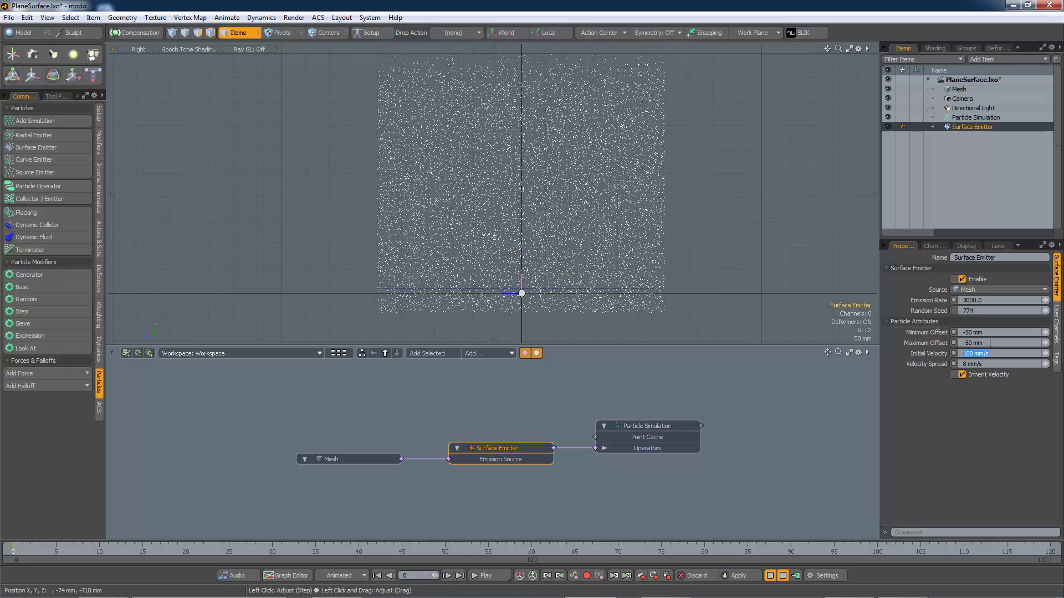
# Set the Surface Emitter's maximum offset to 50 mm.
pyautogui.click(967, 343)
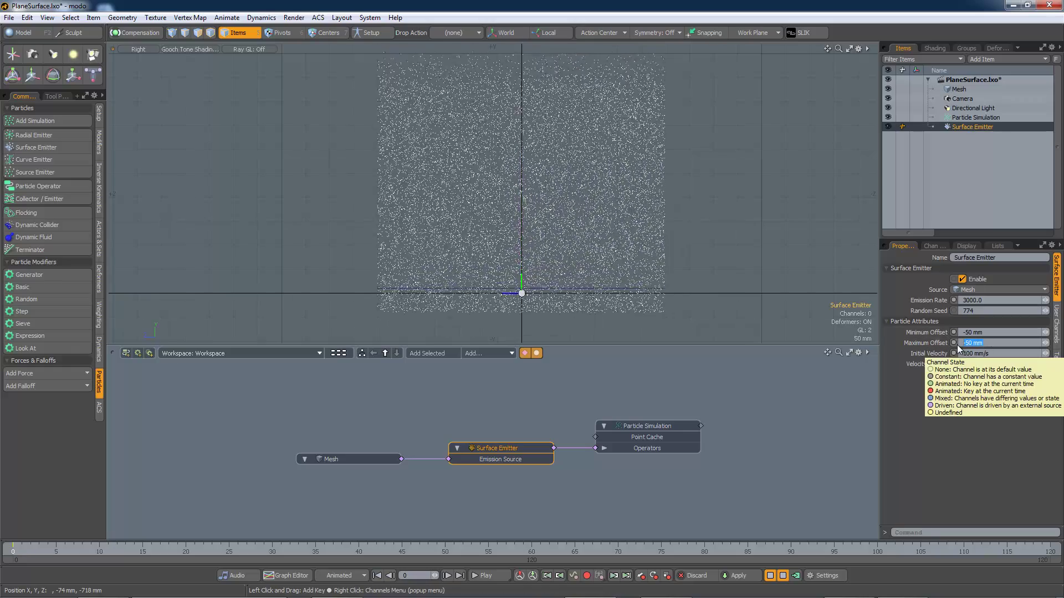
pyautogui.write('50')
pyautogui.press('Tab')
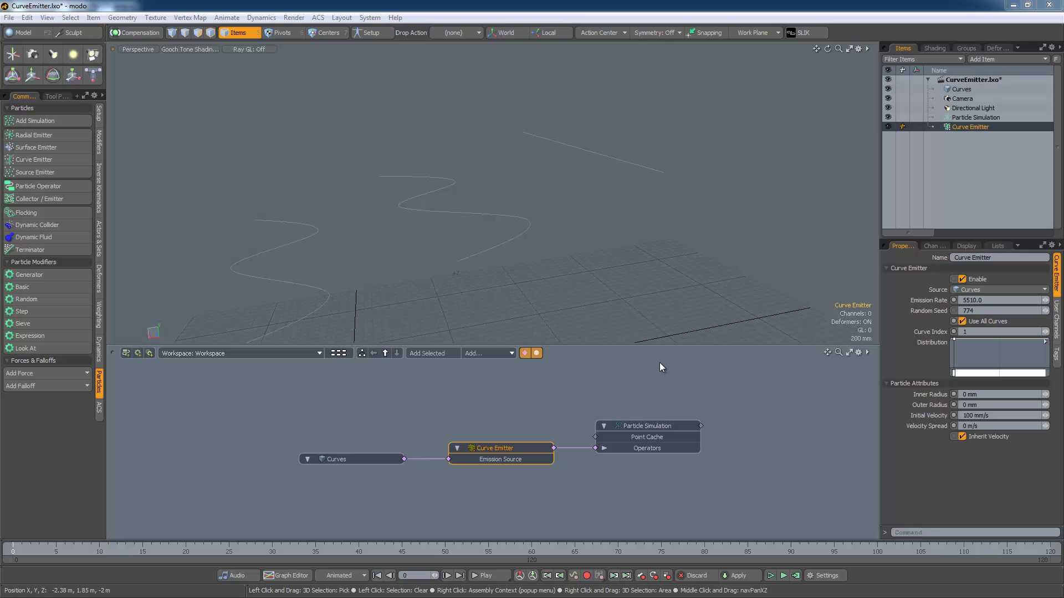
# Run the simulation emitting from a single curve with Curve Index 0, and re-enable Use All Curves on the Curve Emitter.
pyautogui.click(770, 576)
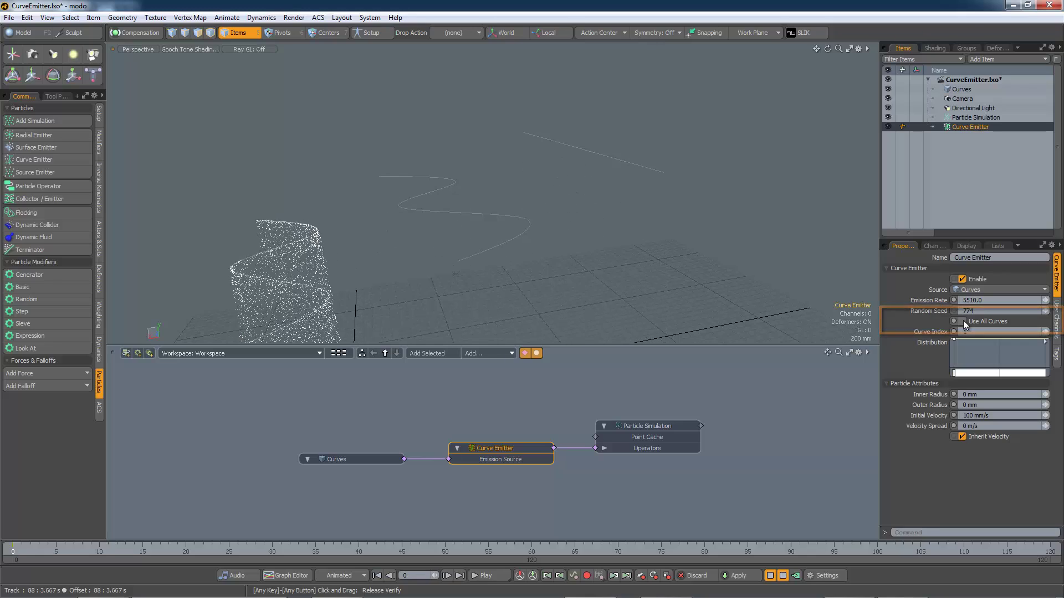
pyautogui.click(1047, 333)
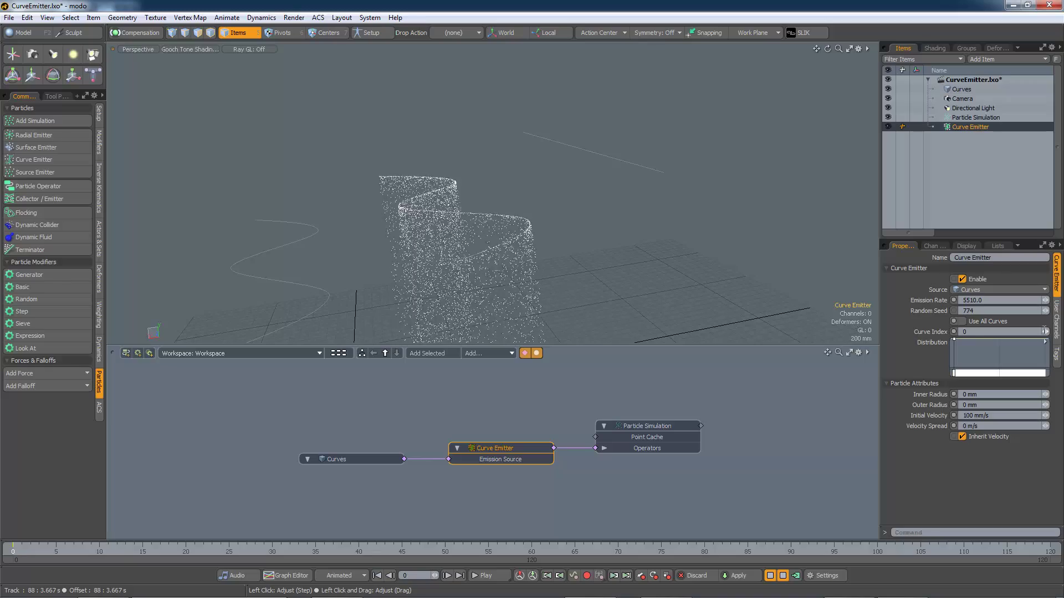
pyautogui.click(963, 321)
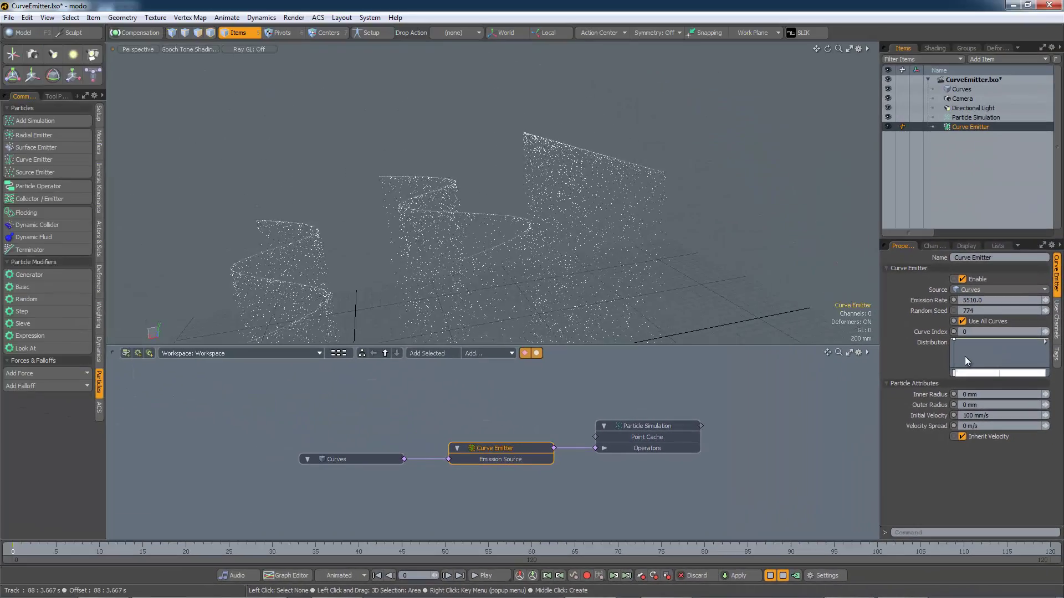
# Shape the Curve Emitter's Distribution gradient with a low key near the start followed by a high key about a third along.
pyautogui.moveTo(931, 273); pyautogui.dragTo(933, 288)
pyautogui.moveTo(965, 368); pyautogui.dragTo(967, 371)
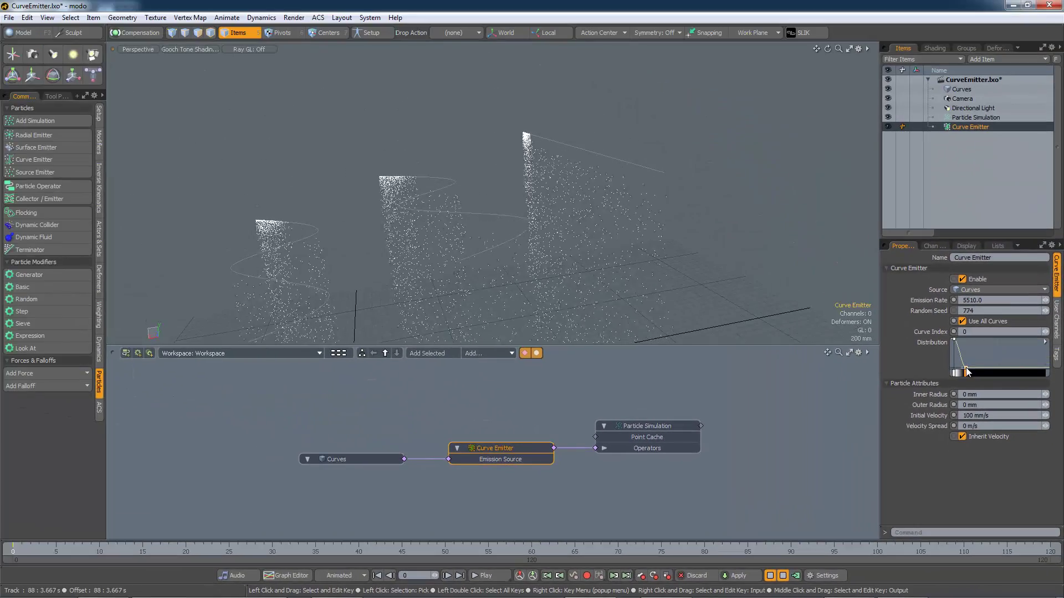
pyautogui.click(986, 344)
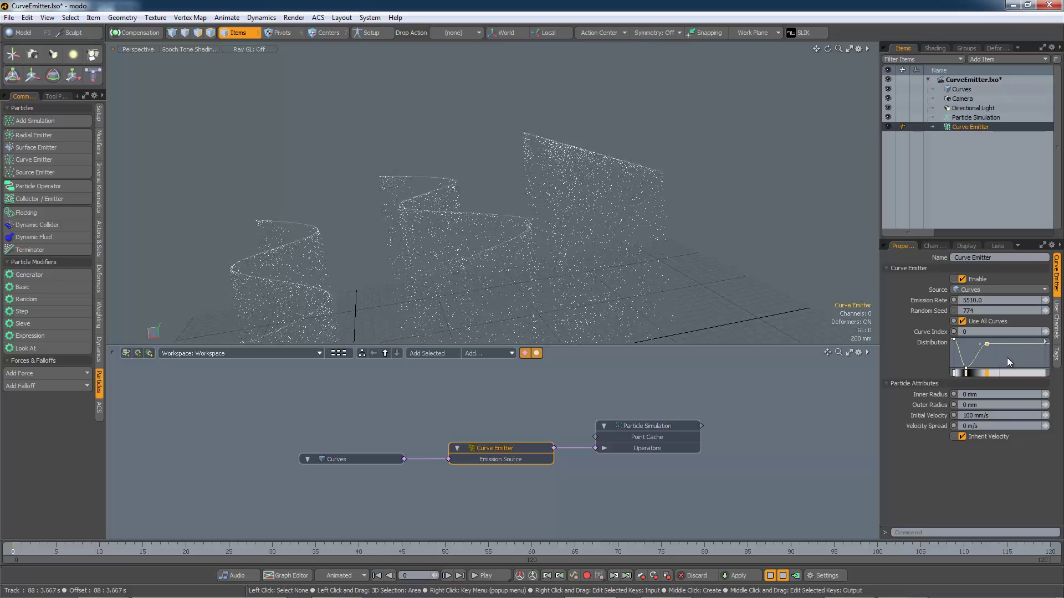
# Add four more keys to the Curve Emitter's Distribution gradient, alternating low and high from just past the middle to near the end.
pyautogui.click(1007, 357)
pyautogui.moveTo(1007, 358); pyautogui.dragTo(1006, 367)
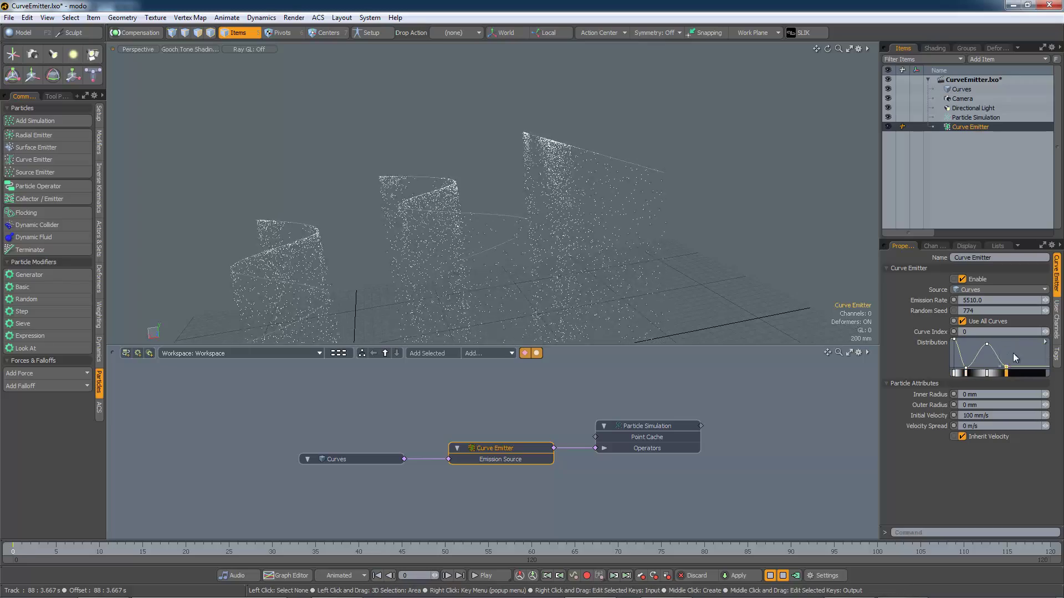
pyautogui.click(1016, 349)
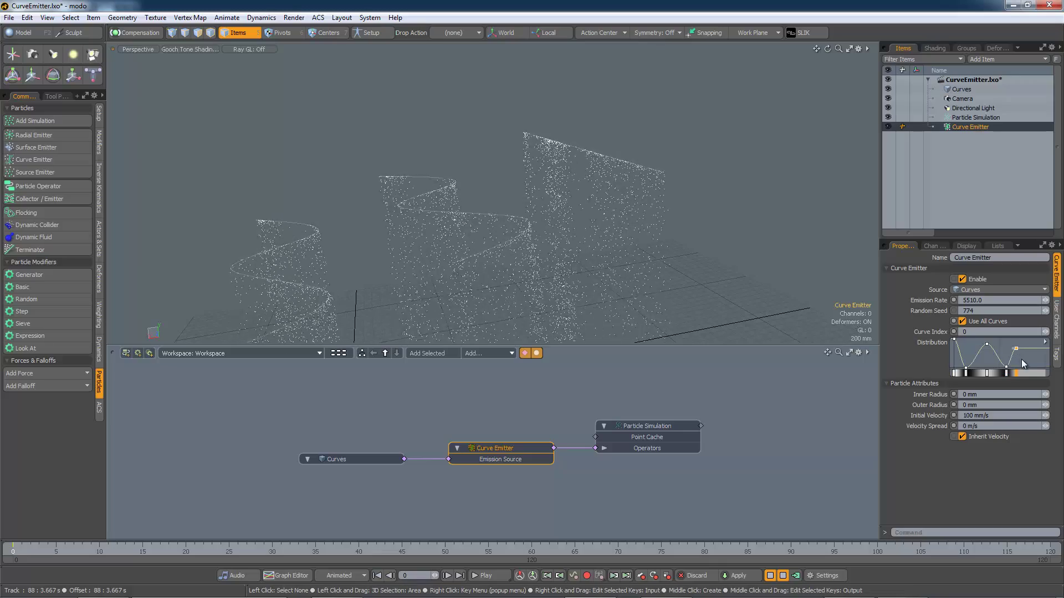
pyautogui.click(1022, 364)
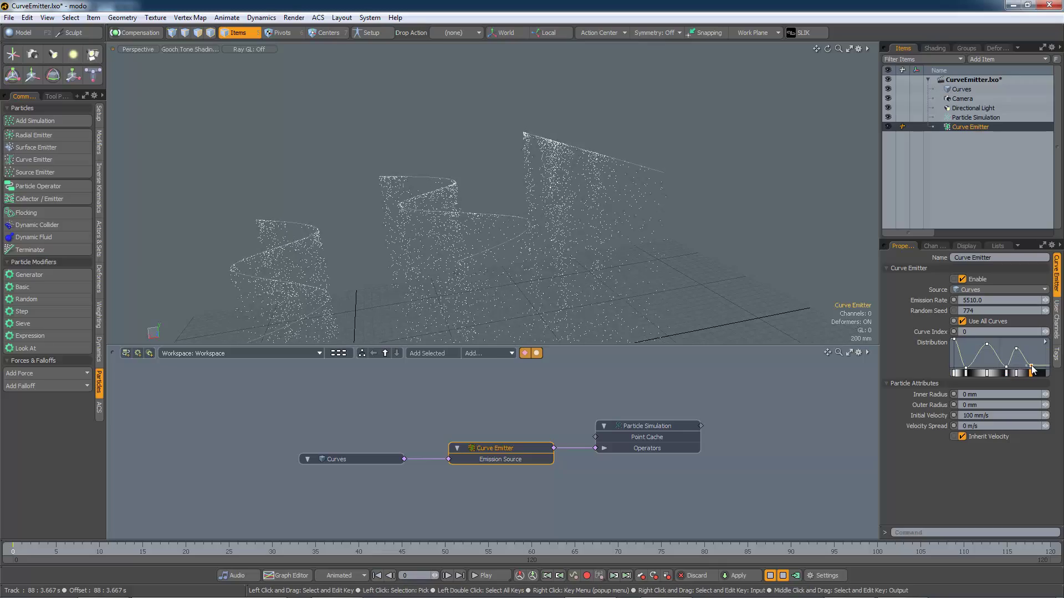
pyautogui.click(1034, 348)
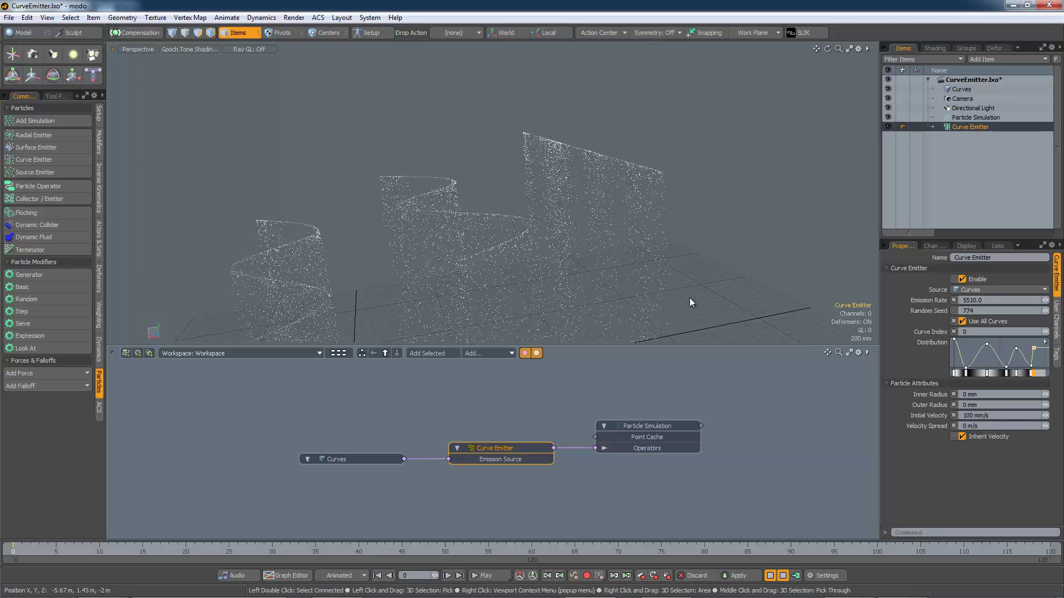
# Set the Curve Emitter's Inner Radius and Outer Radius both to 200 mm.
pyautogui.keyDown('alt'); pyautogui.moveTo(739, 280); pyautogui.dragTo(665, 304); pyautogui.keyUp('alt')
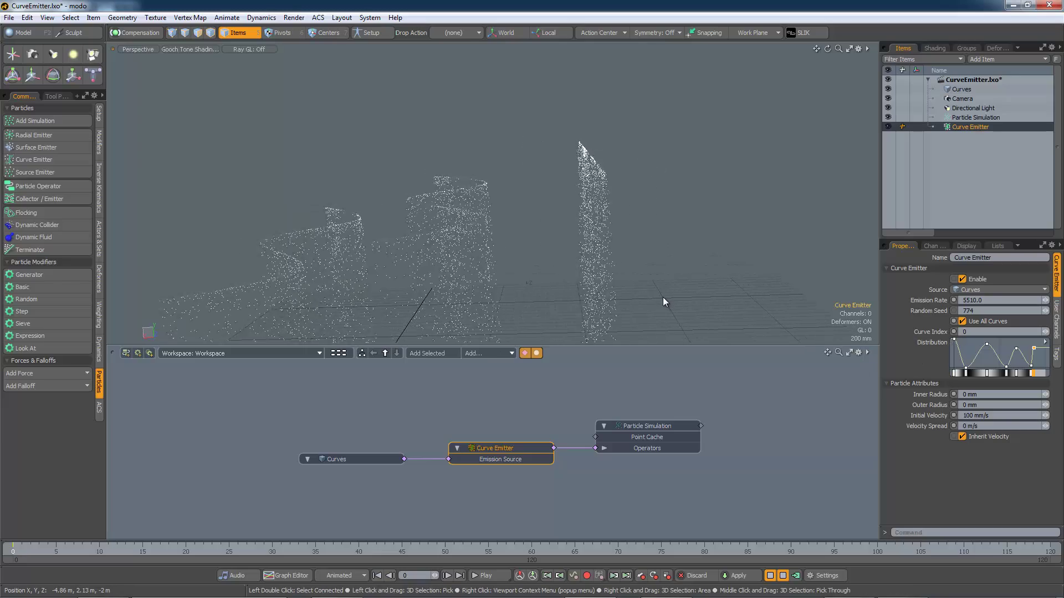
pyautogui.keyDown('alt'); pyautogui.moveTo(660, 275); pyautogui.dragTo(636, 273); pyautogui.keyUp('alt')
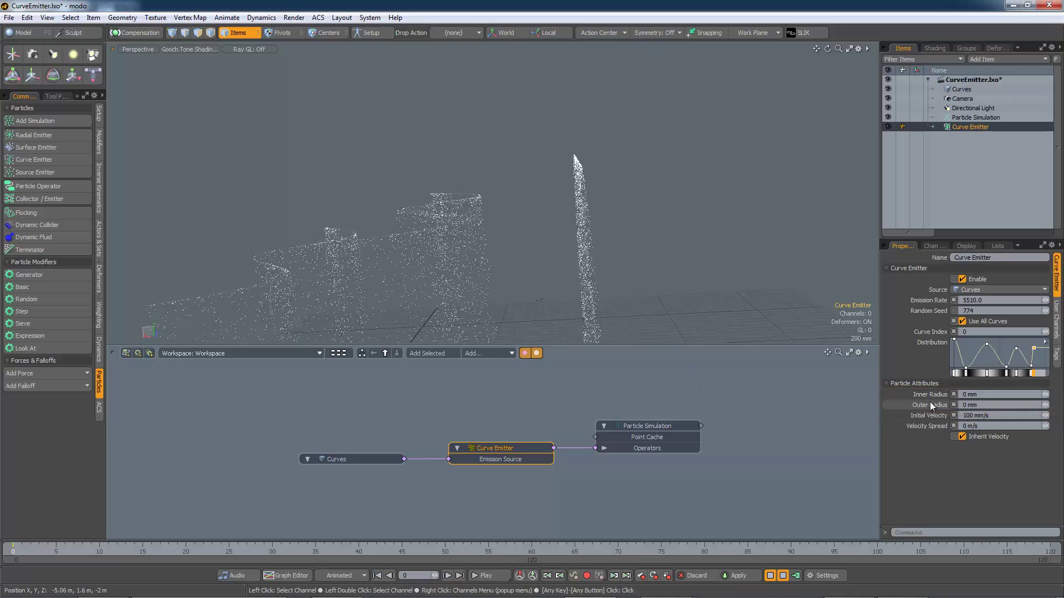
pyautogui.click(985, 395)
pyautogui.write('200')
pyautogui.press('Tab')
pyautogui.write('200')
pyautogui.press('Tab')
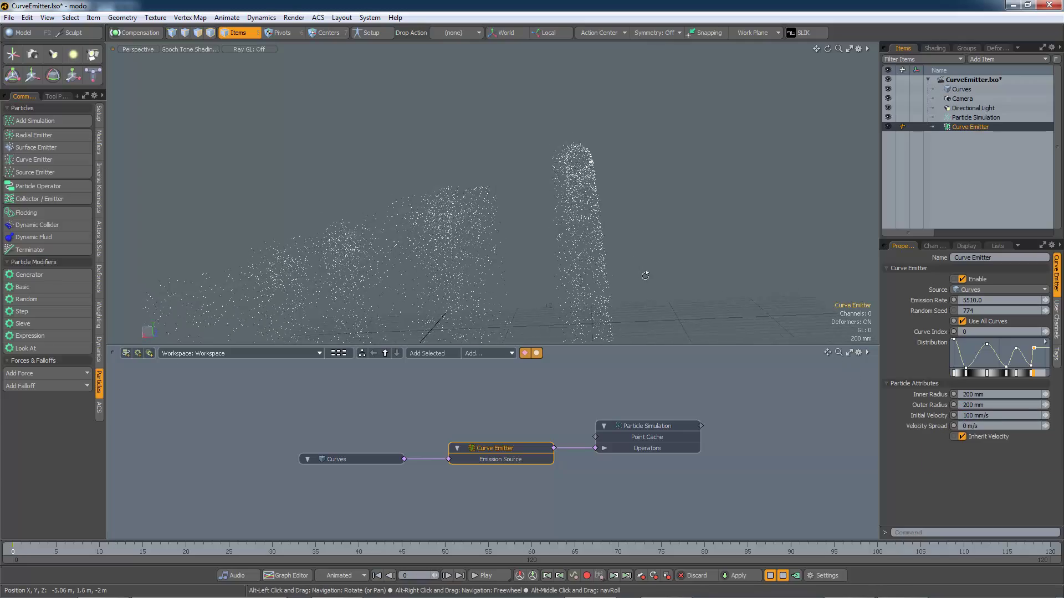
pyautogui.moveTo(627, 244)
pyautogui.keyDown('alt'); pyautogui.mouseDown()
pyautogui.moveTo(608, 236)
pyautogui.moveTo(629, 246)
pyautogui.mouseUp(); pyautogui.keyUp('alt')
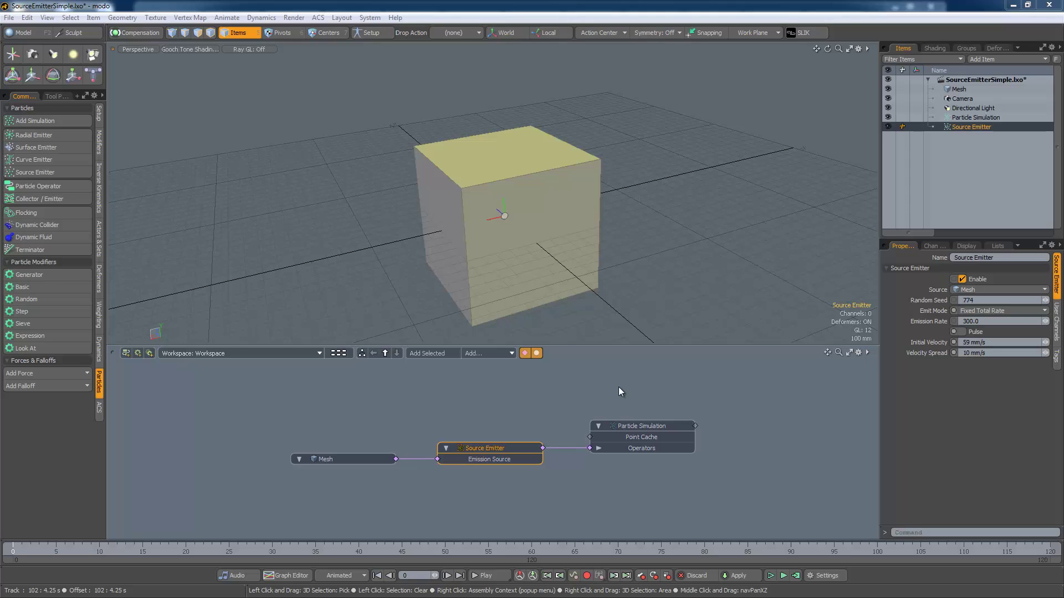
# Start the live particle simulation for the Source Emitter linked to the cube mesh.
pyautogui.click(772, 577)
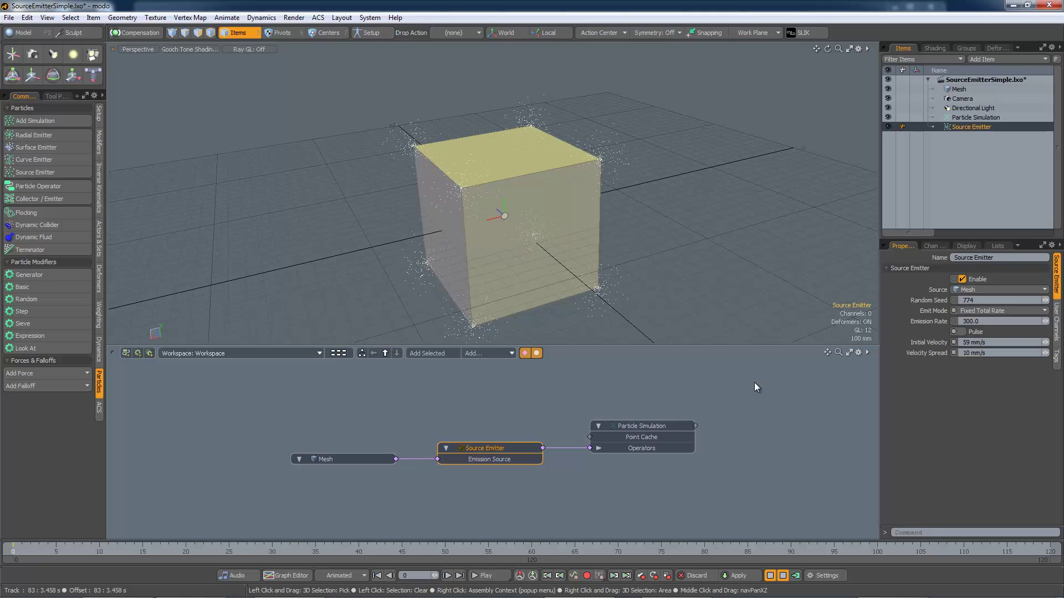
# Try subdividing the cube mesh twice while the simulation runs, and undo both subdivisions.
pyautogui.press('d')
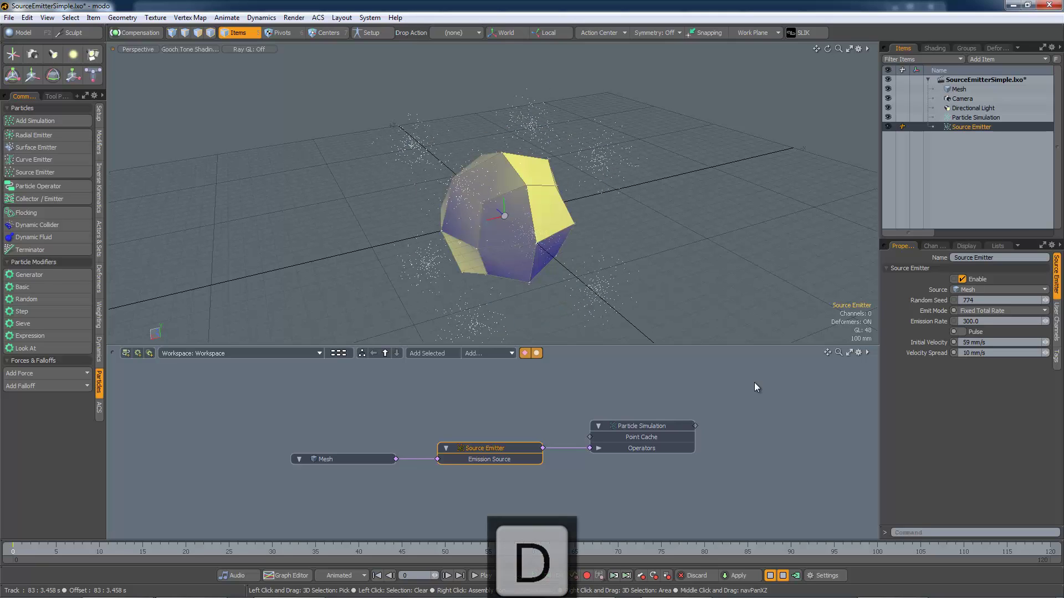
pyautogui.press('d')
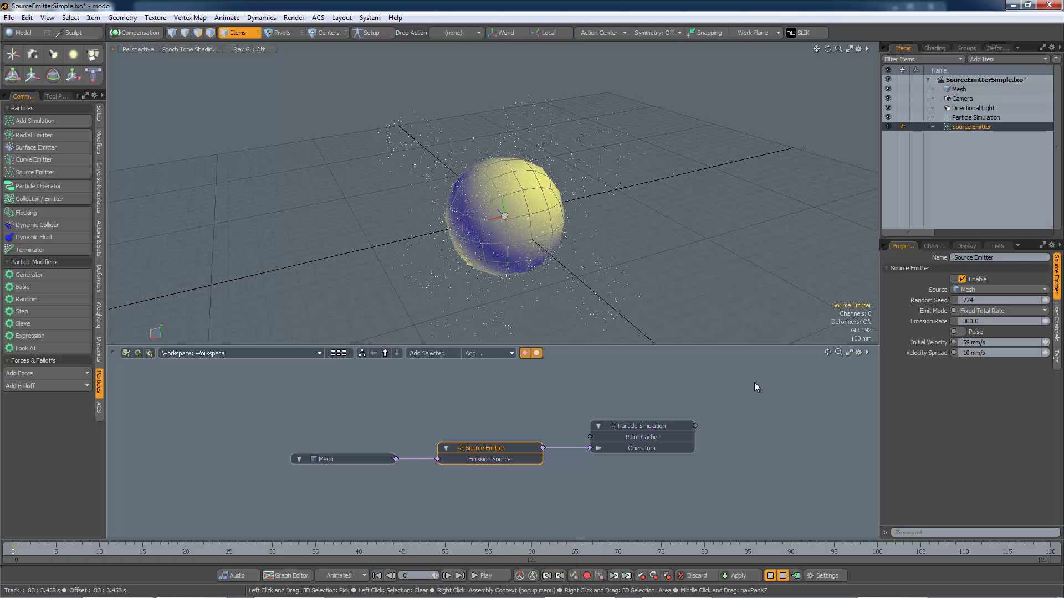
pyautogui.press('ctrl')
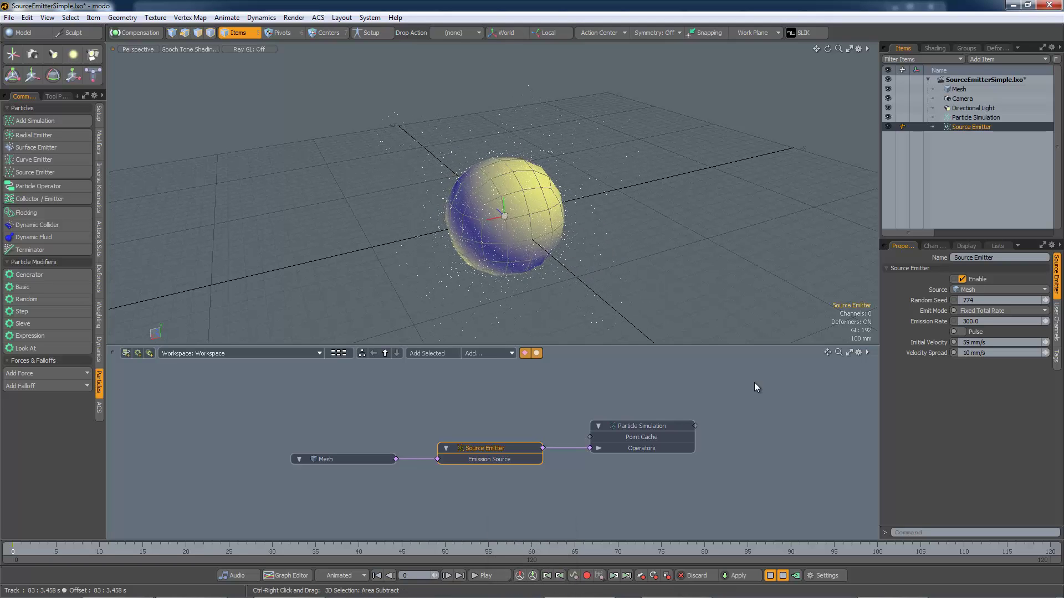
pyautogui.hotkey('ctrl', 'z')
pyautogui.hotkey('ctrl', 'z')
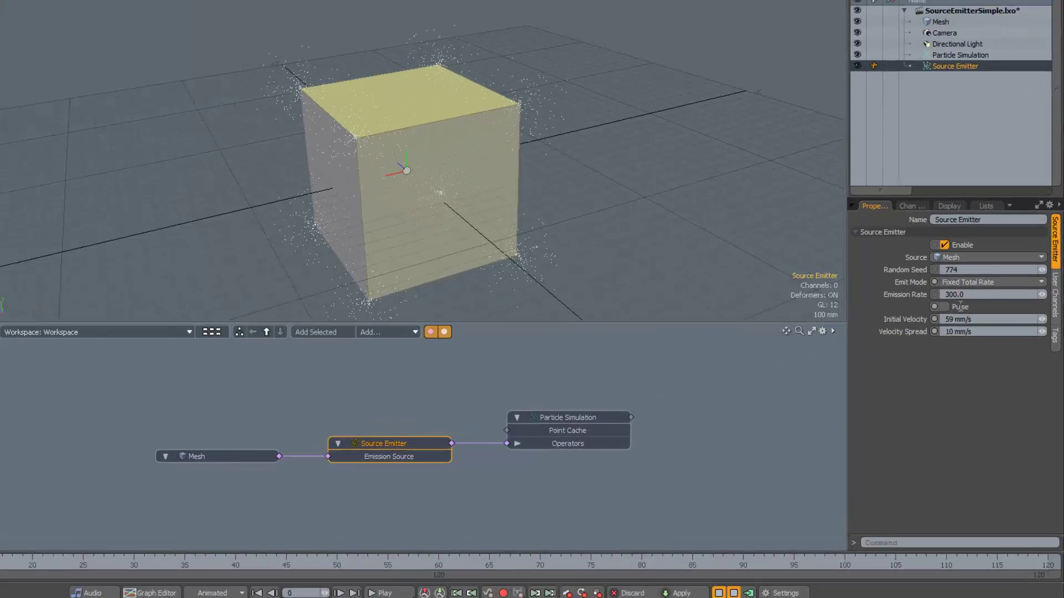
# Set the Source Emitter's Emit Mode to Fixed Average Rate.
pyautogui.click(992, 310)
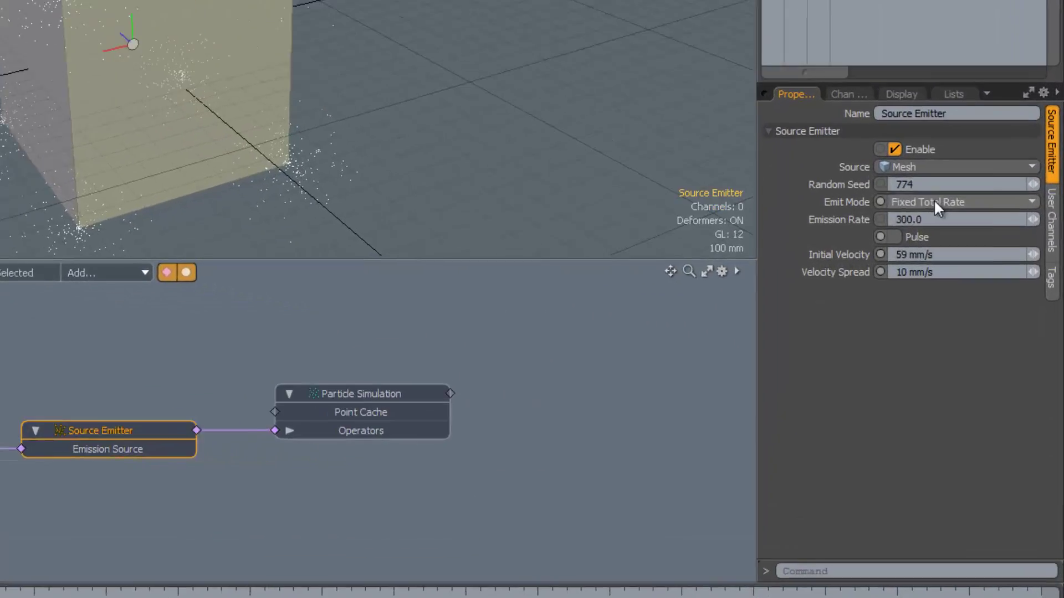
pyautogui.click(900, 156)
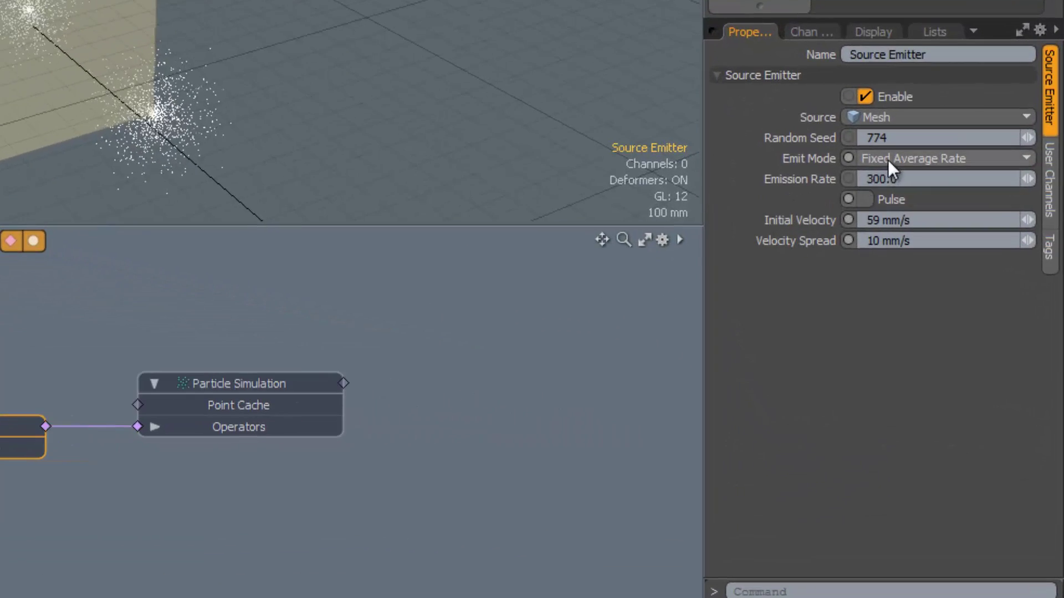
pyautogui.click(968, 301)
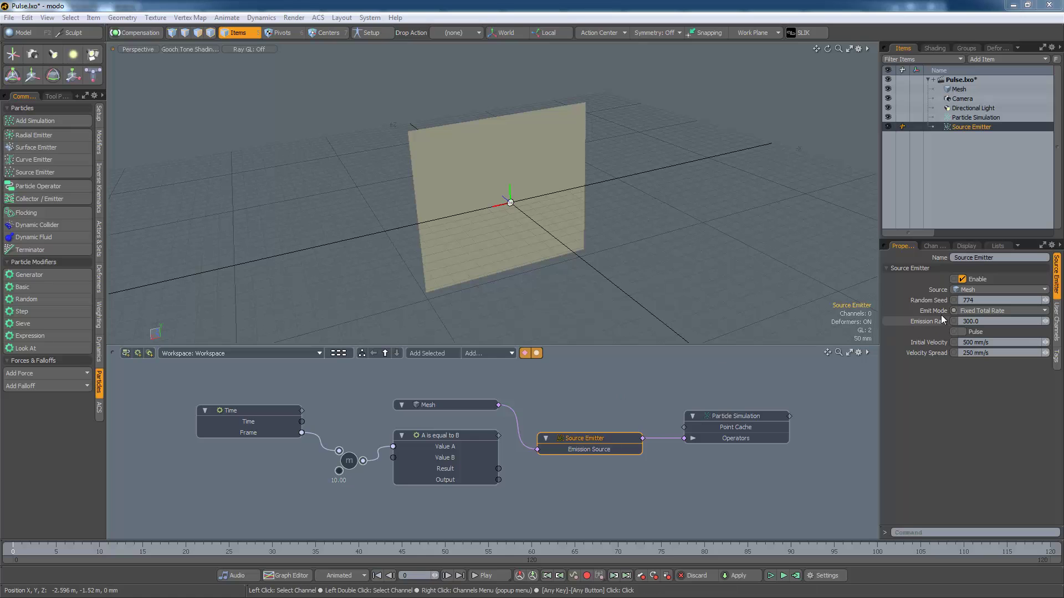
# In the Pulse.lxo scene, set the Source Emitter's Emit Mode to Pulse and select the "A is equal to B" logic node.
pyautogui.click(986, 311)
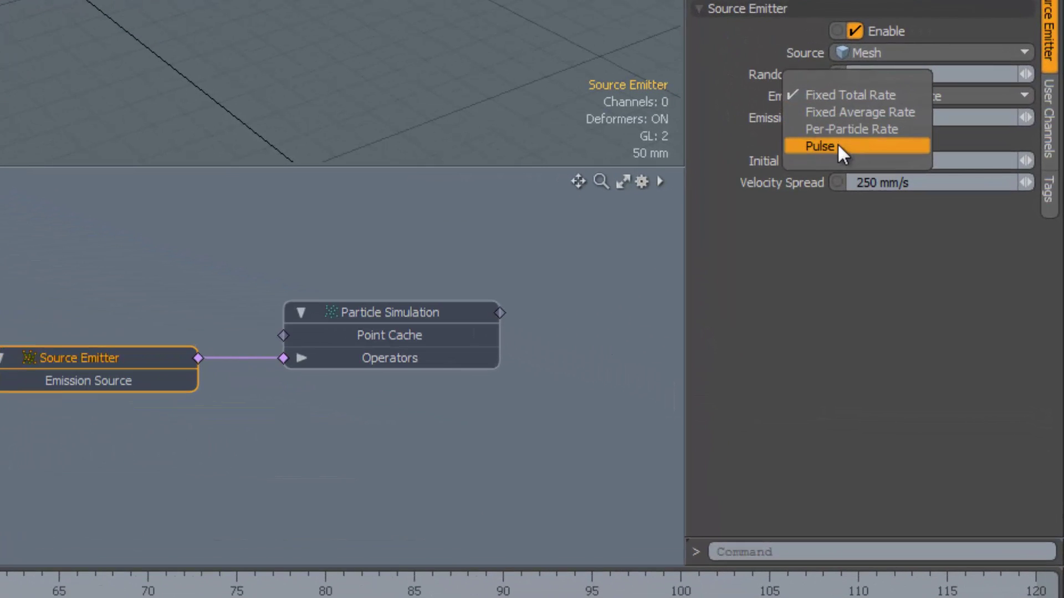
pyautogui.click(851, 190)
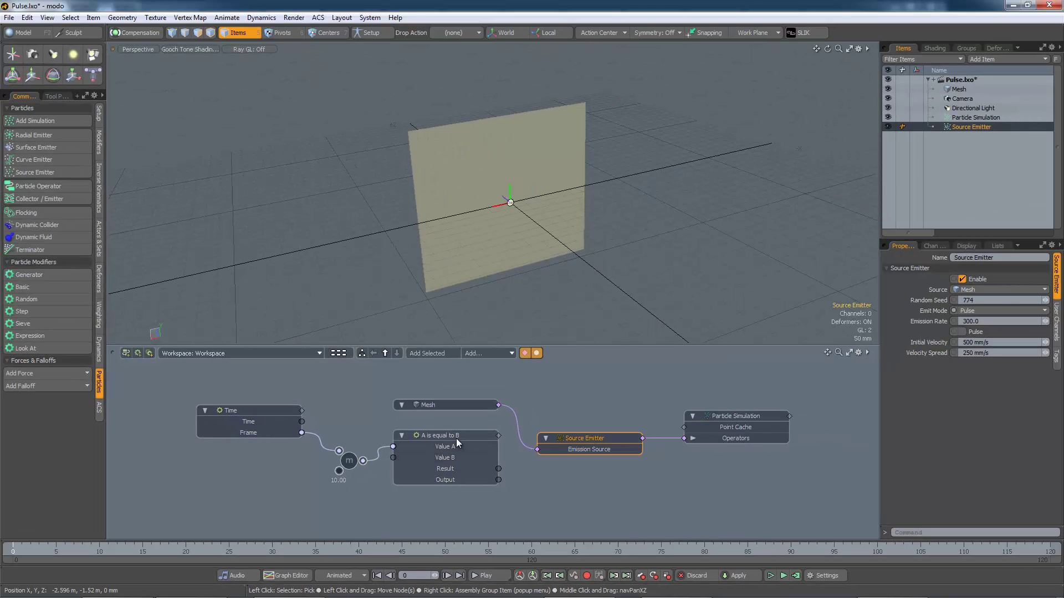
pyautogui.click(456, 437)
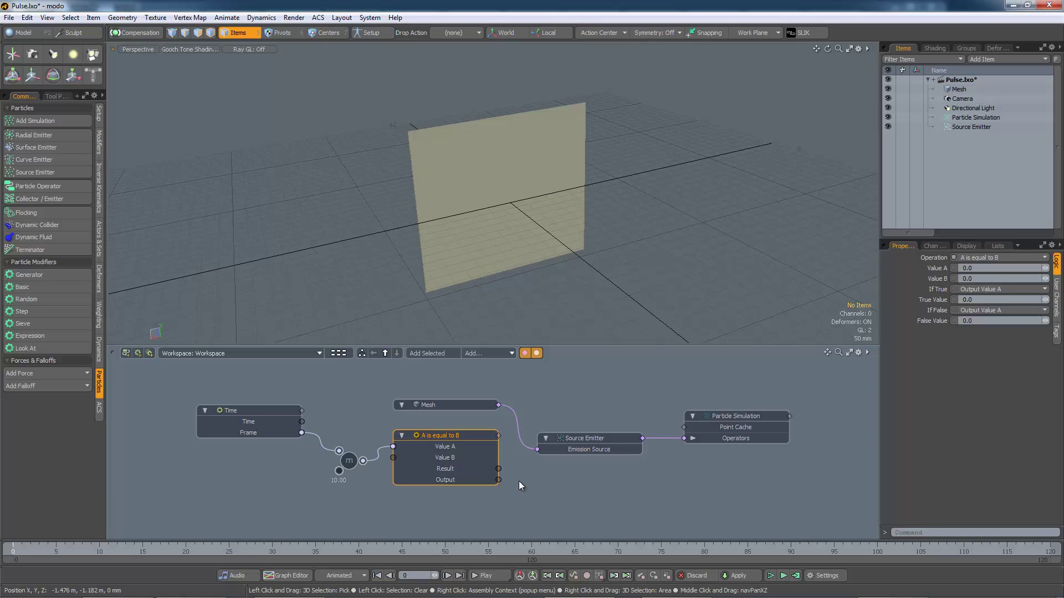
# Add the Source Emitter's Pulse channel to its schematic node and connect the Result of the "A is equal to B" node to it.
pyautogui.click(579, 437)
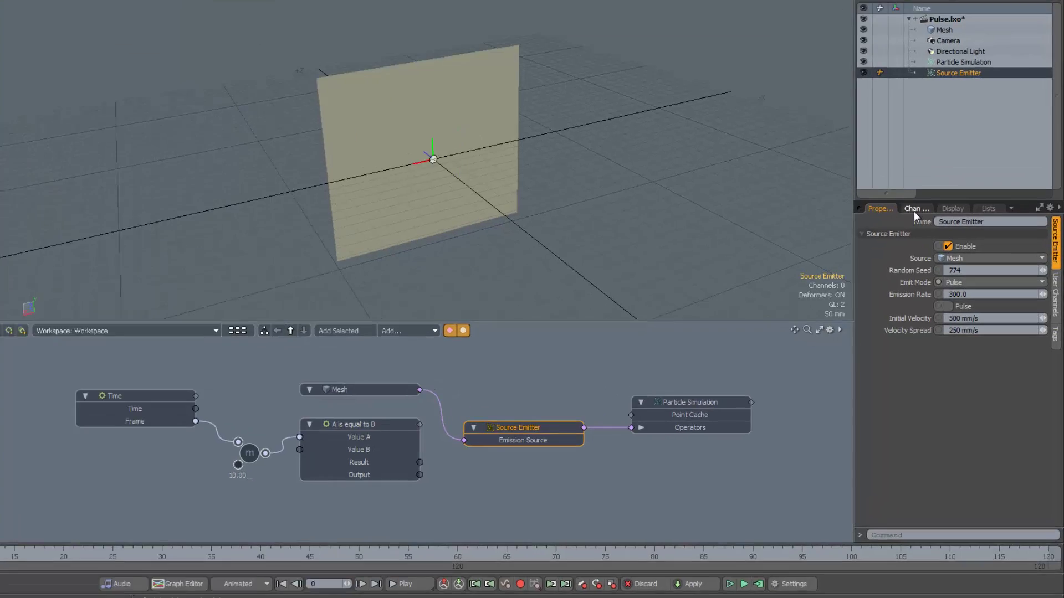
pyautogui.click(933, 245)
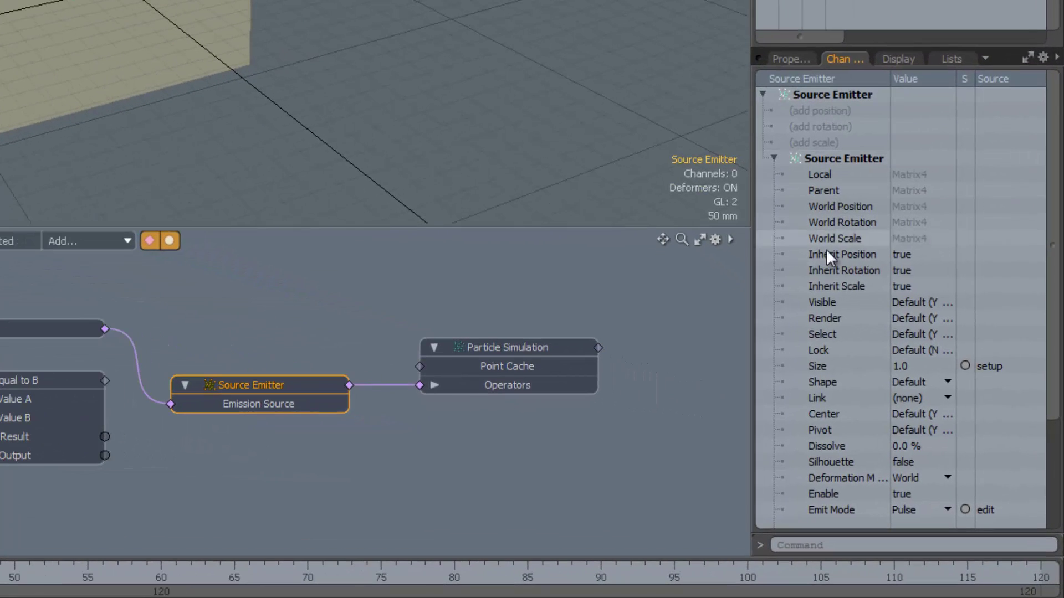
pyautogui.scroll(-2, 841, 432)
pyautogui.click(838, 445)
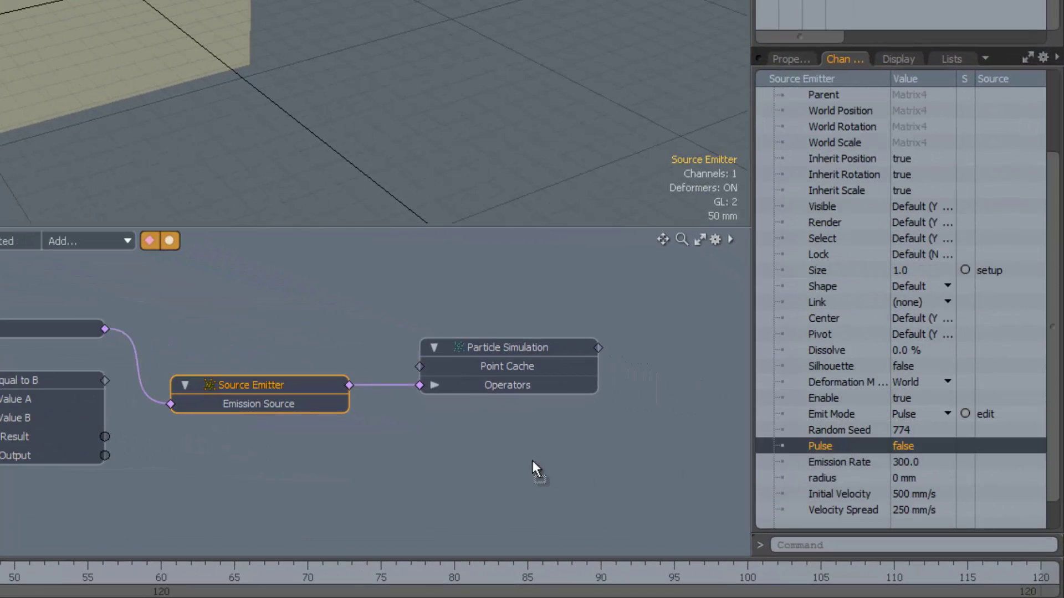
pyautogui.moveTo(253, 455); pyautogui.dragTo(252, 475)
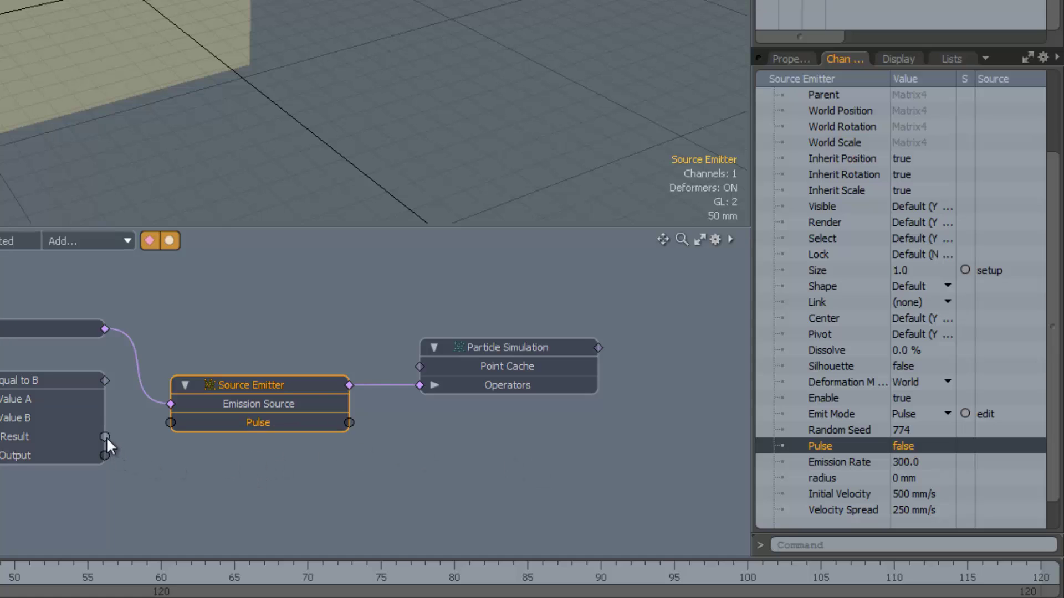
pyautogui.moveTo(105, 437); pyautogui.dragTo(171, 423)
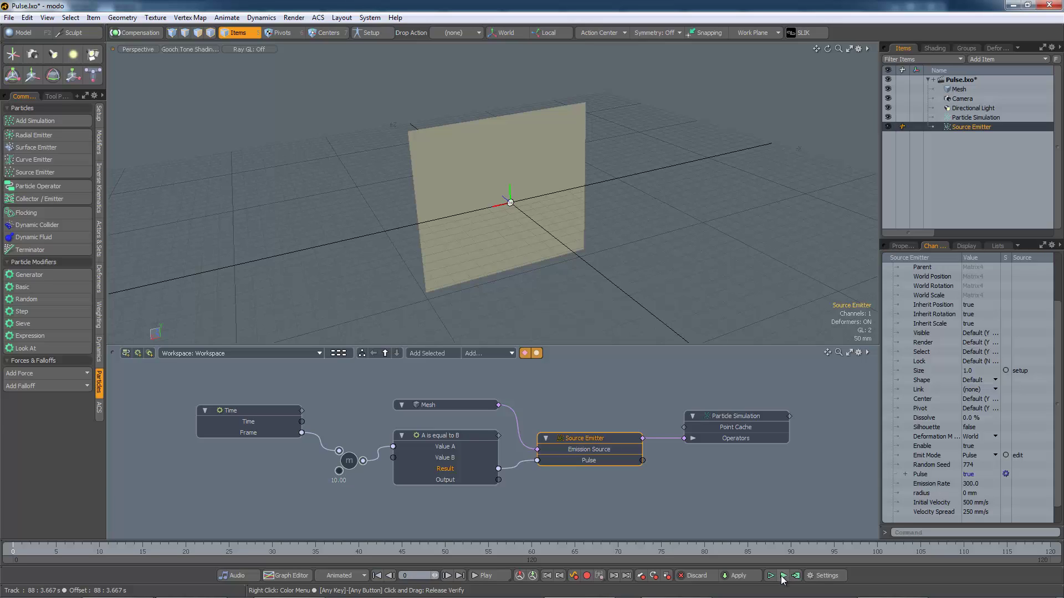
# Run the simulation live and set Value B of the Modulo math node to 5.
pyautogui.click(783, 576)
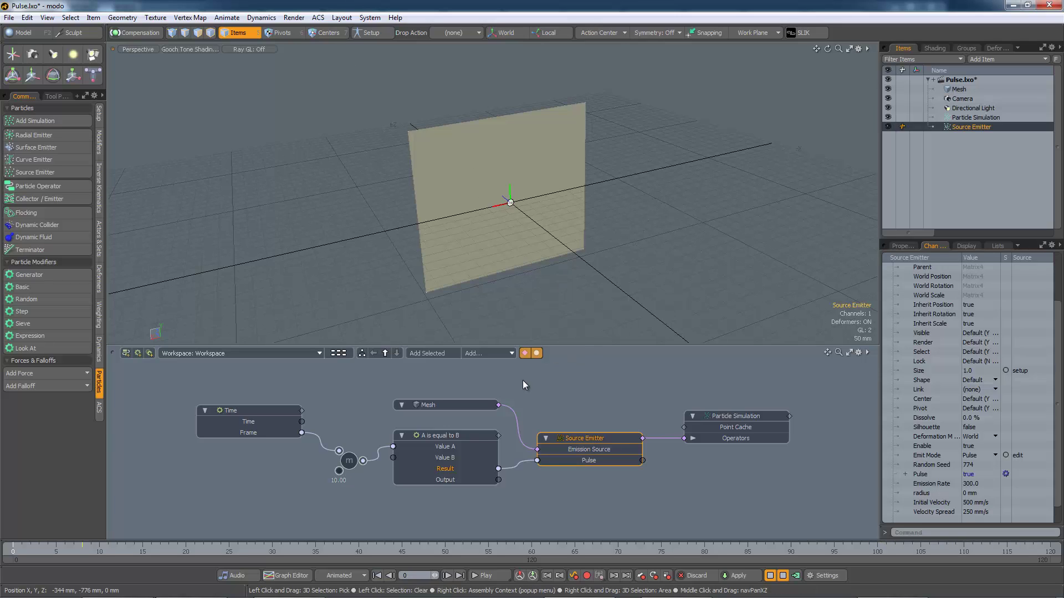
pyautogui.click(349, 461)
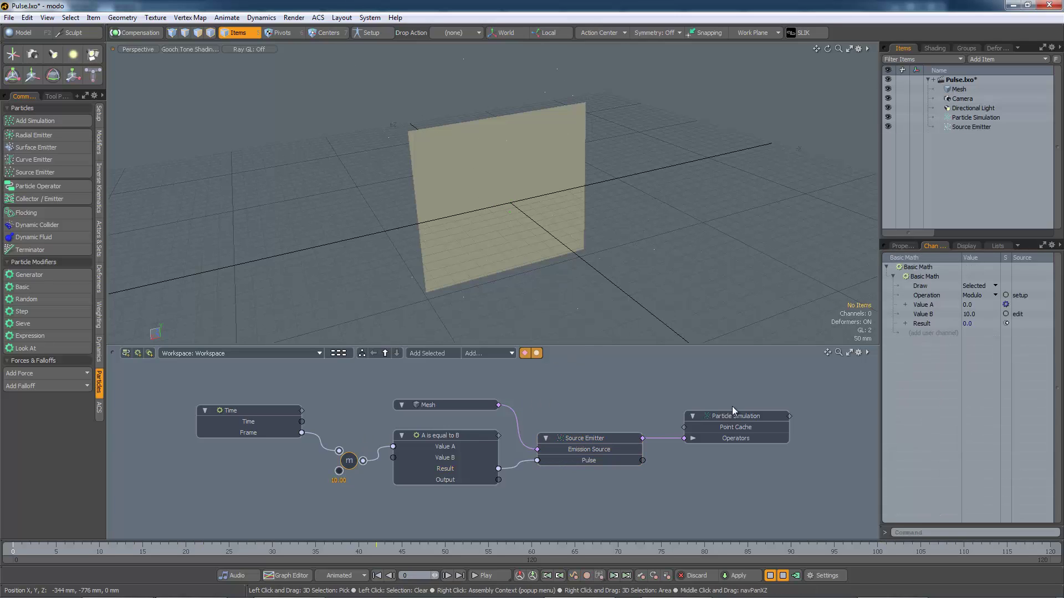
pyautogui.click(902, 245)
pyautogui.click(983, 280)
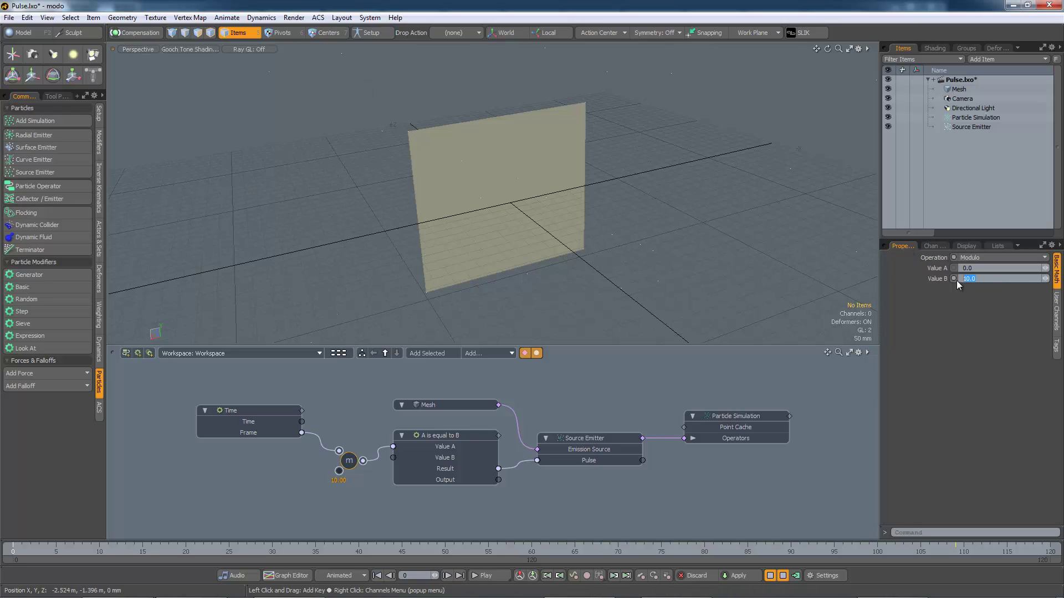
pyautogui.write('5')
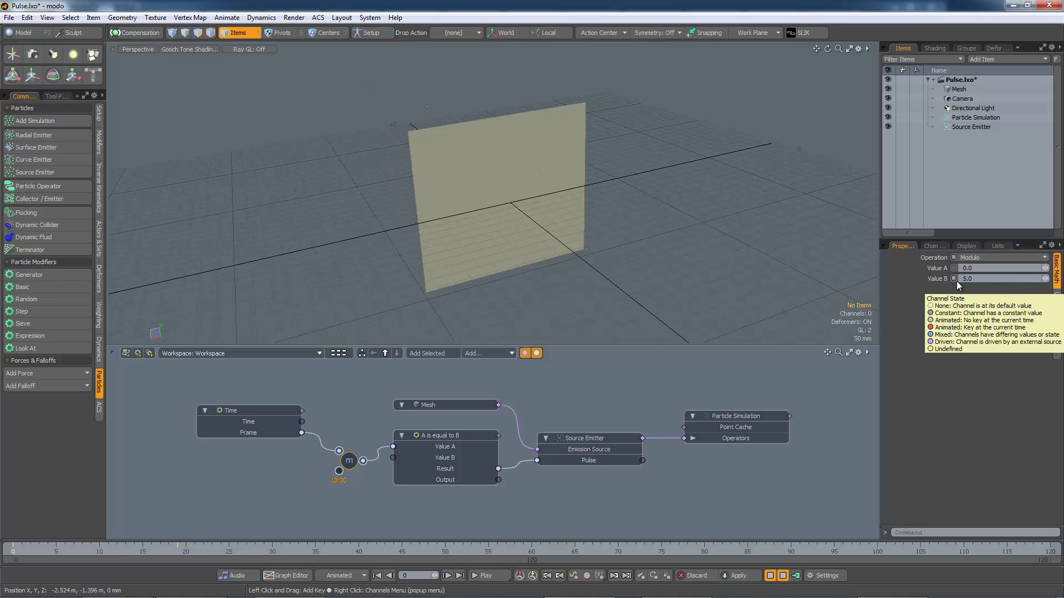
pyautogui.press('Return')
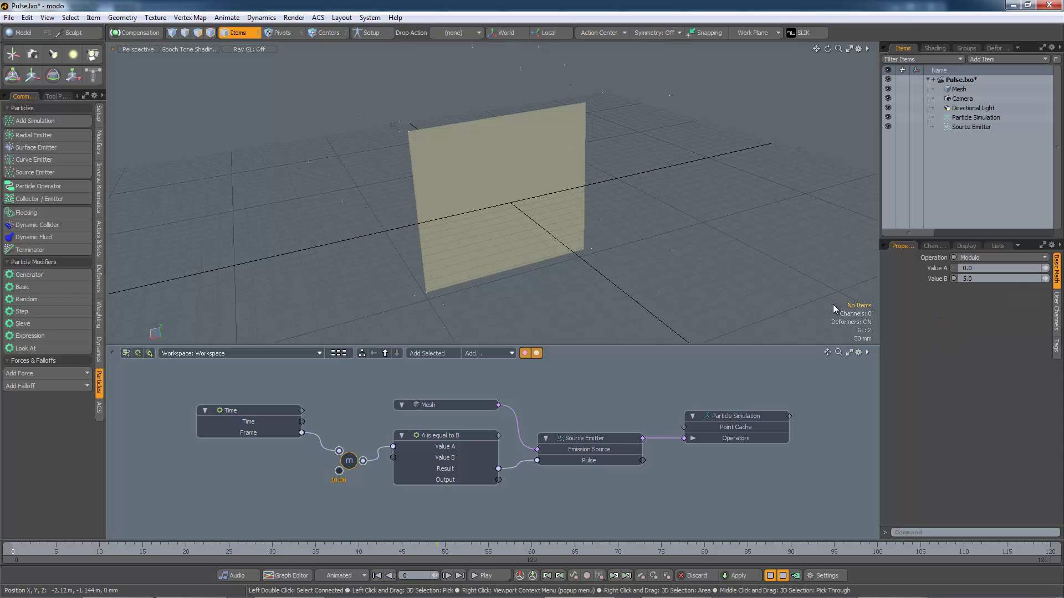
# Set Value B of the Modulo math node to 2.
pyautogui.click(975, 278)
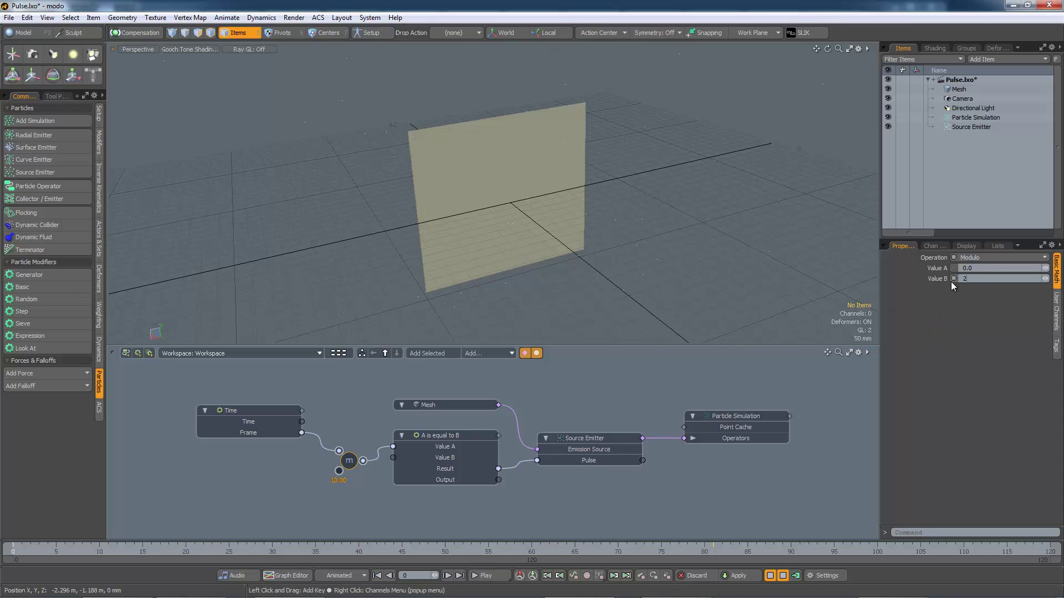
pyautogui.write('2')
pyautogui.press('Return')
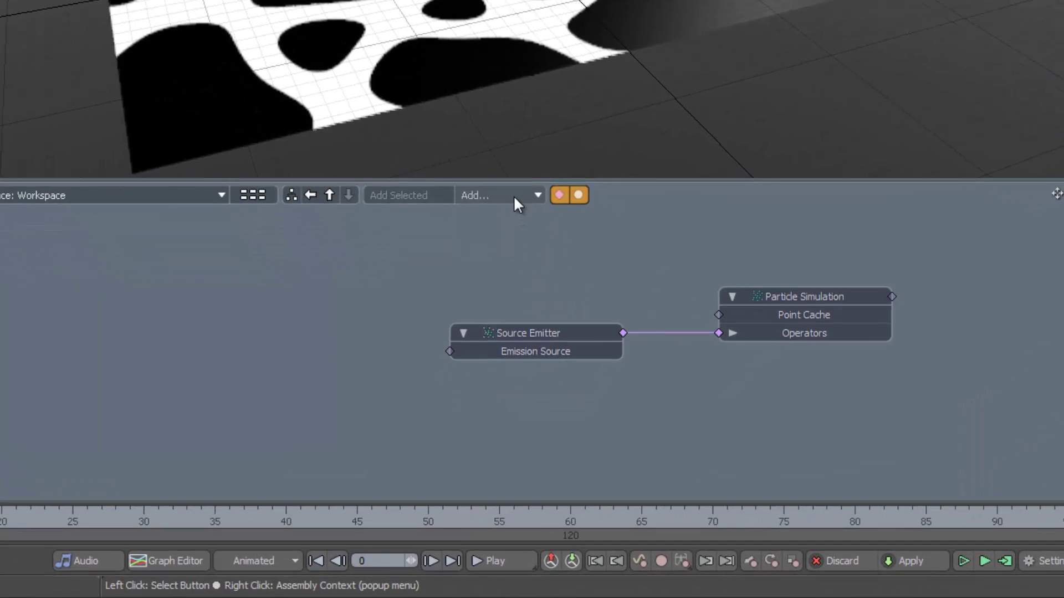
# Add a Surface Particle Generator to the schematic and place it to the left of the Source Emitter node.
pyautogui.click(514, 199)
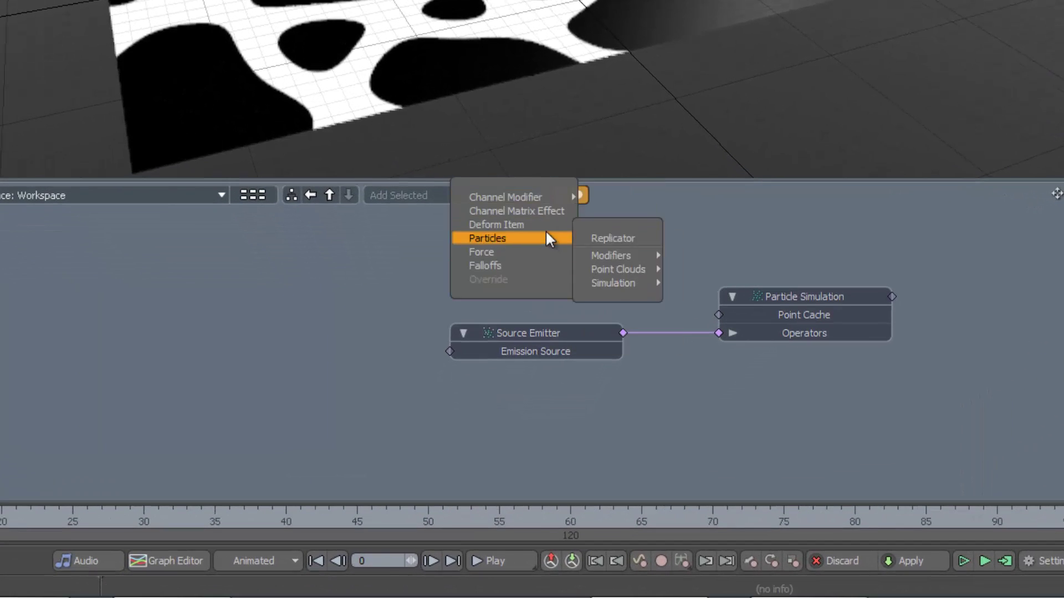
pyautogui.moveTo(541, 254)
pyautogui.moveTo(620, 280)
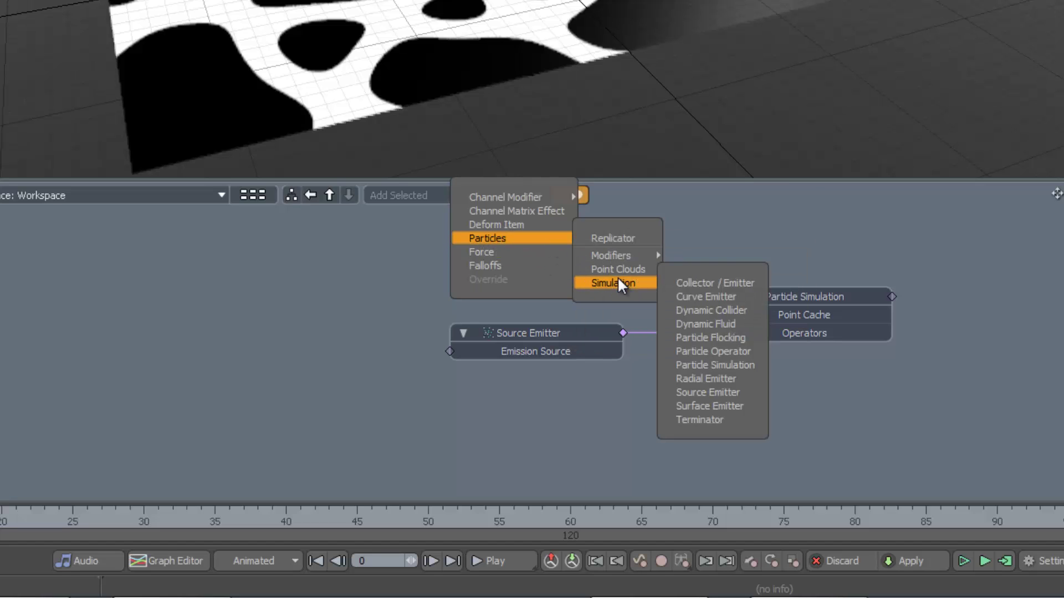
pyautogui.click(714, 309)
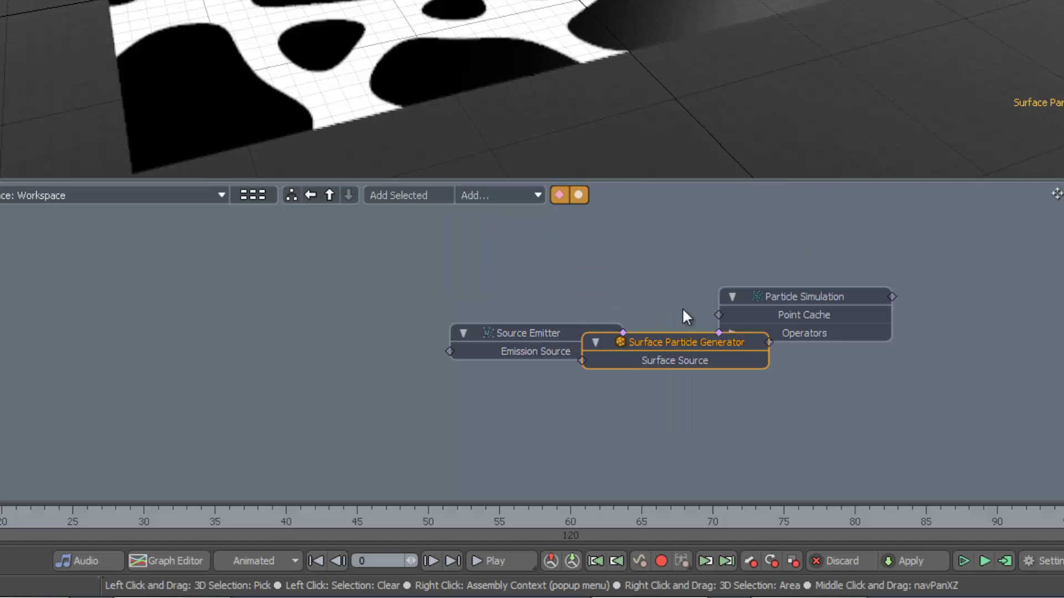
pyautogui.moveTo(624, 339); pyautogui.dragTo(285, 344)
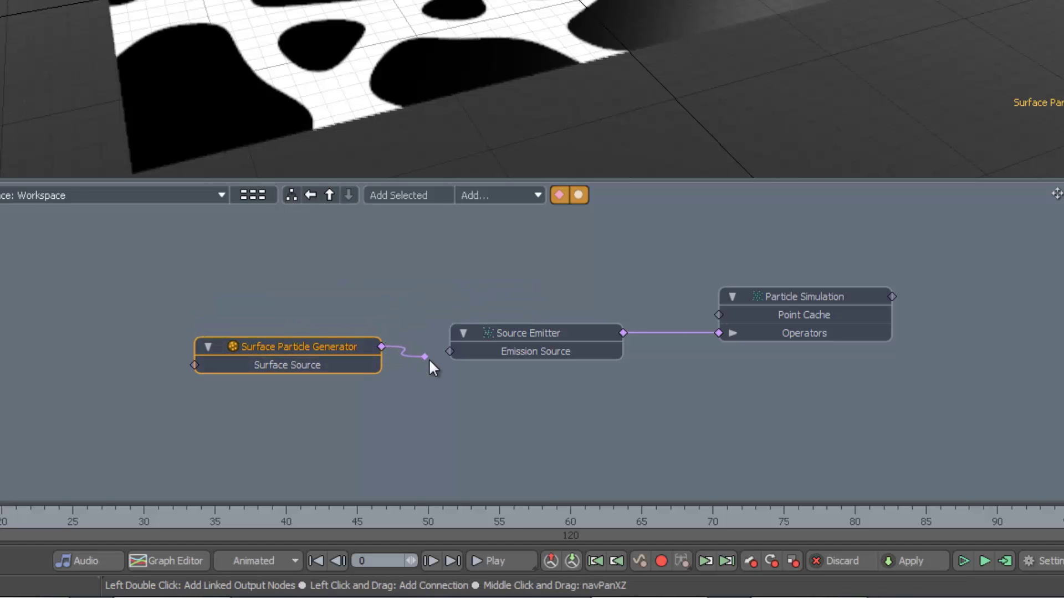
# Connect the Surface Particle Generator to the Source Emitter's Emission Source, and link the Mesh to the generator's Surface Source.
pyautogui.moveTo(450, 351); pyautogui.dragTo(450, 352)
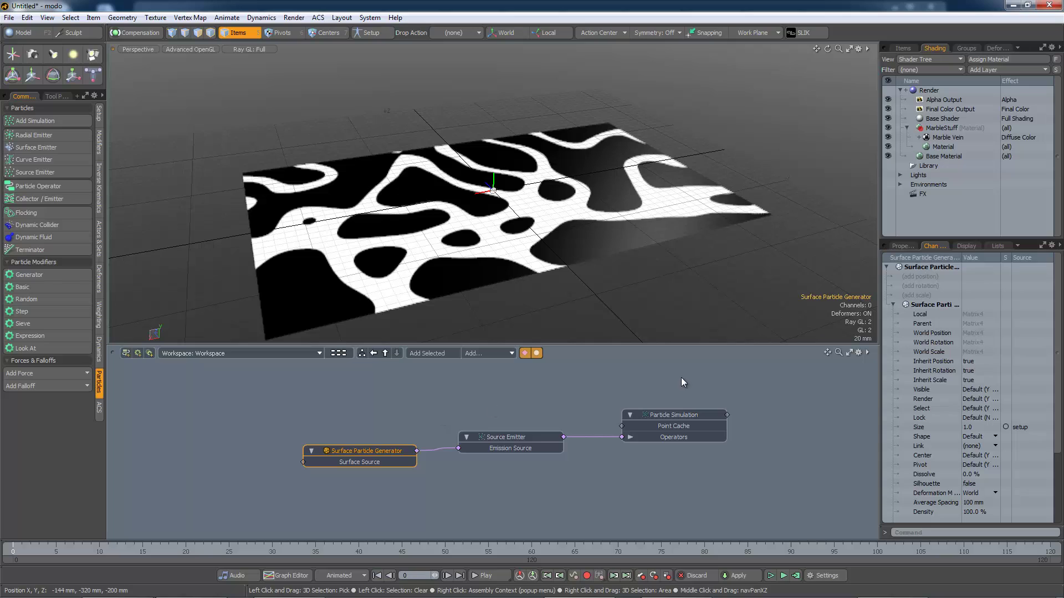
pyautogui.click(903, 48)
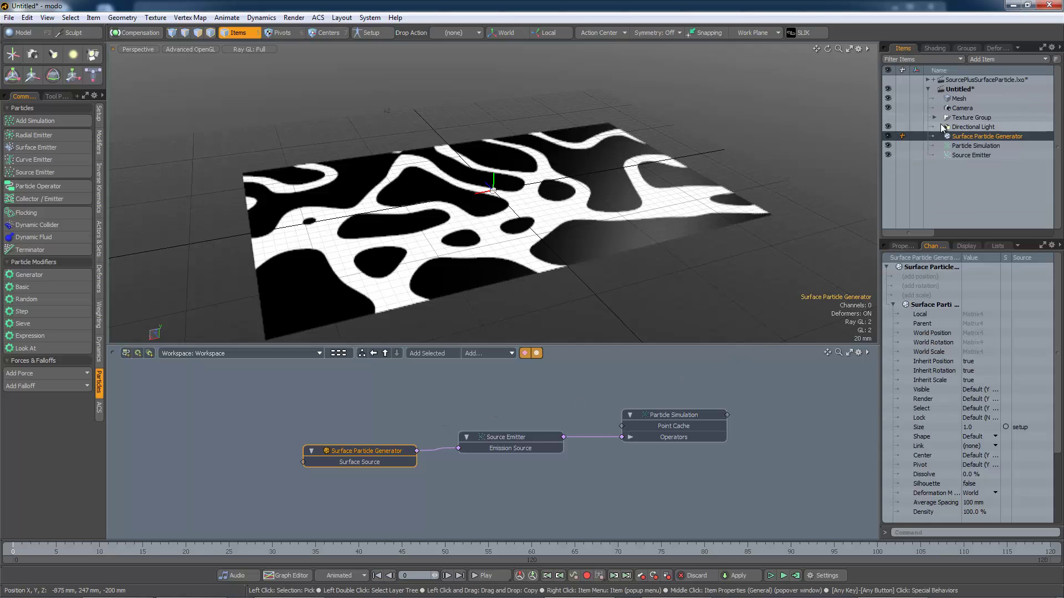
pyautogui.click(959, 99)
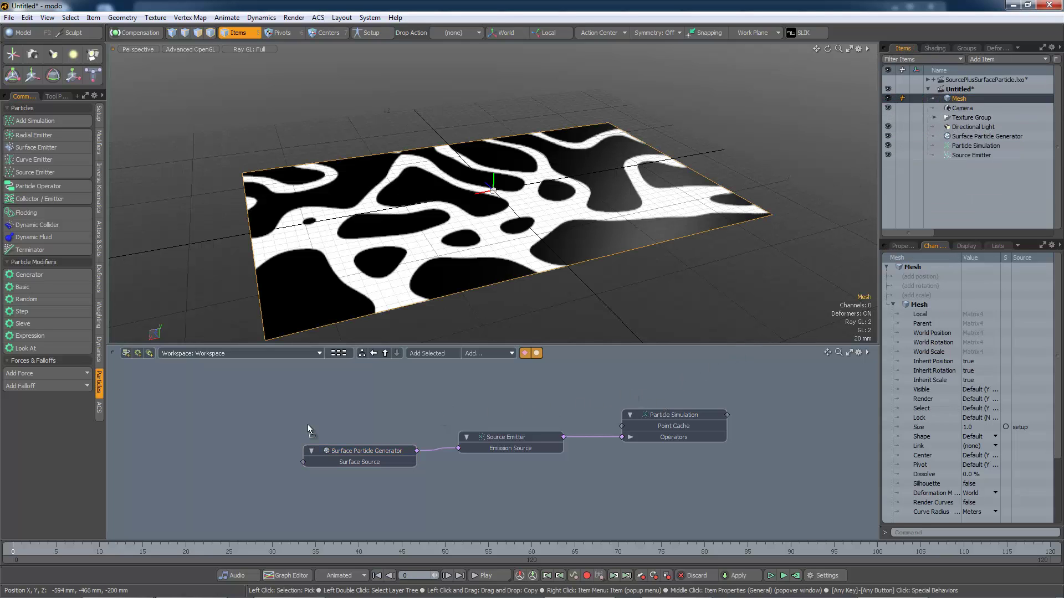
pyautogui.moveTo(308, 430); pyautogui.dragTo(302, 463)
pyautogui.moveTo(254, 423); pyautogui.dragTo(254, 438)
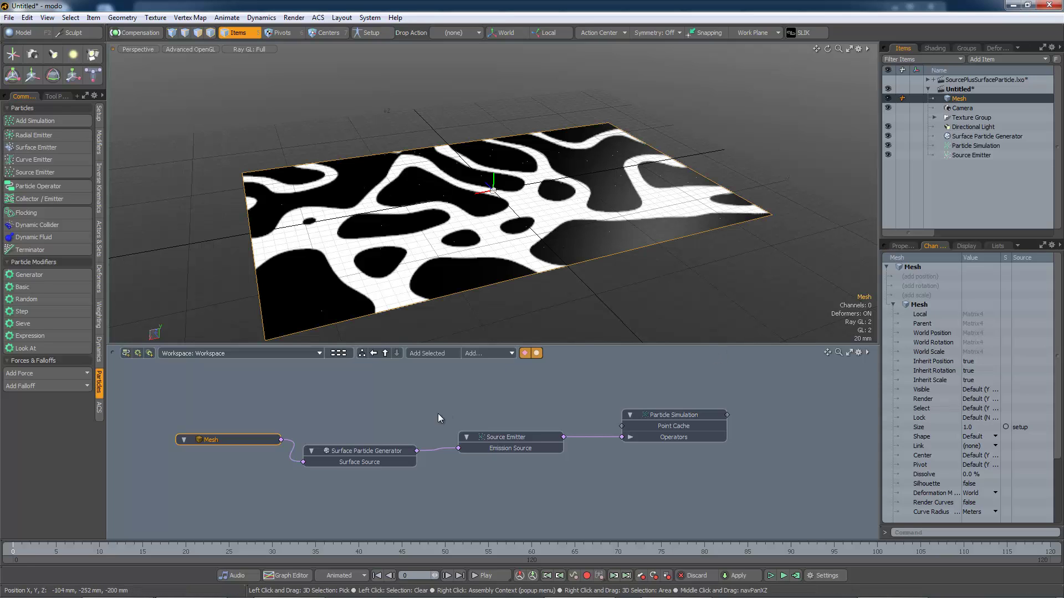
# Set the Surface Particle Generator's Average Spacing to 15.1 mm.
pyautogui.click(388, 452)
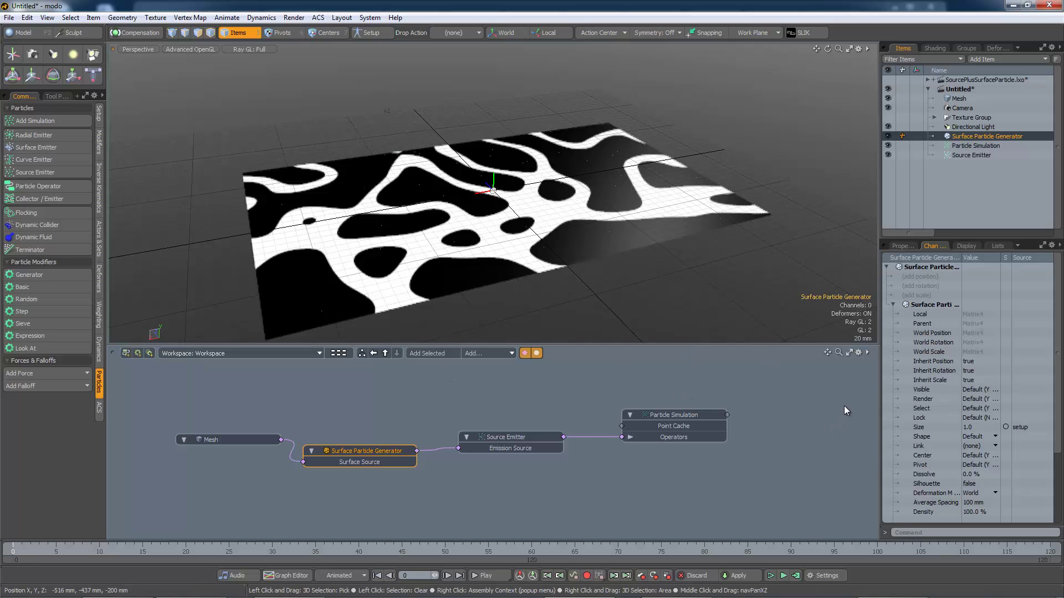
pyautogui.click(902, 246)
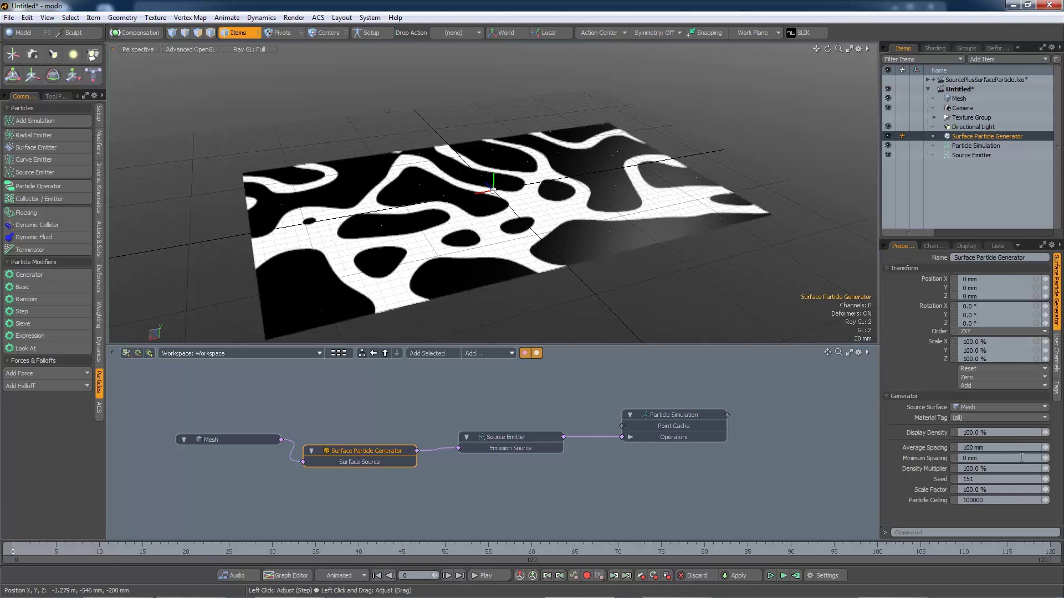
pyautogui.moveTo(1045, 450); pyautogui.dragTo(1043, 473)
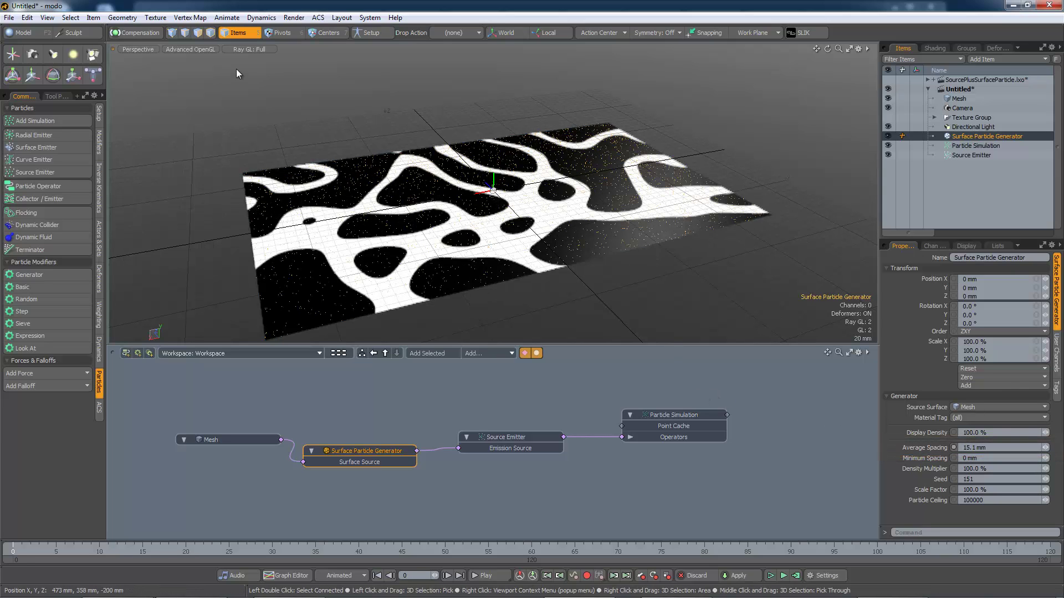
# Switch Ray GL off to view the generated particles on the plane, and restore it to Full.
pyautogui.click(247, 49)
pyautogui.click(247, 50)
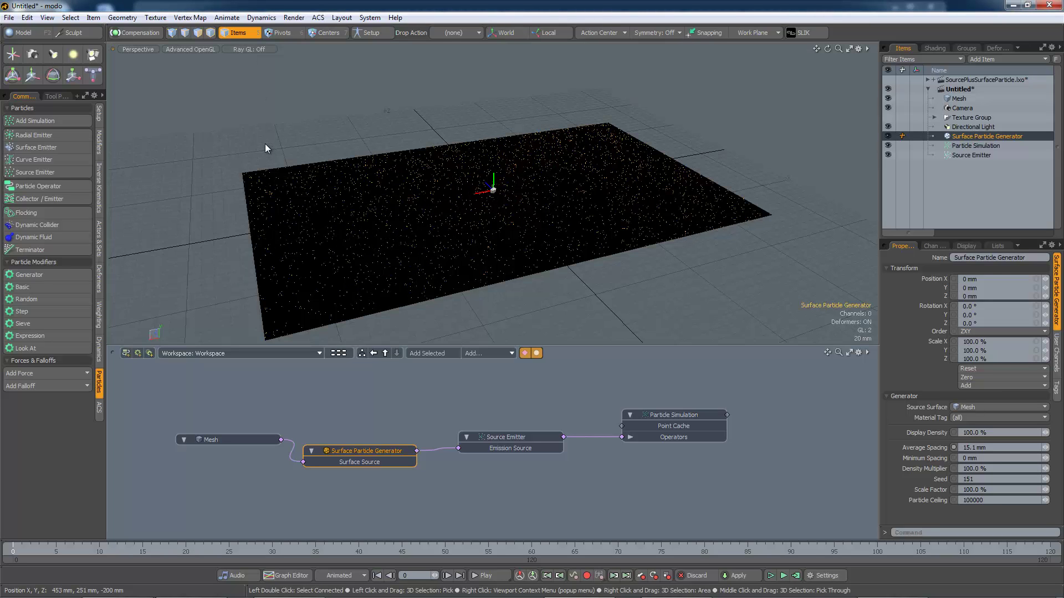
pyautogui.click(258, 50)
pyautogui.click(258, 58)
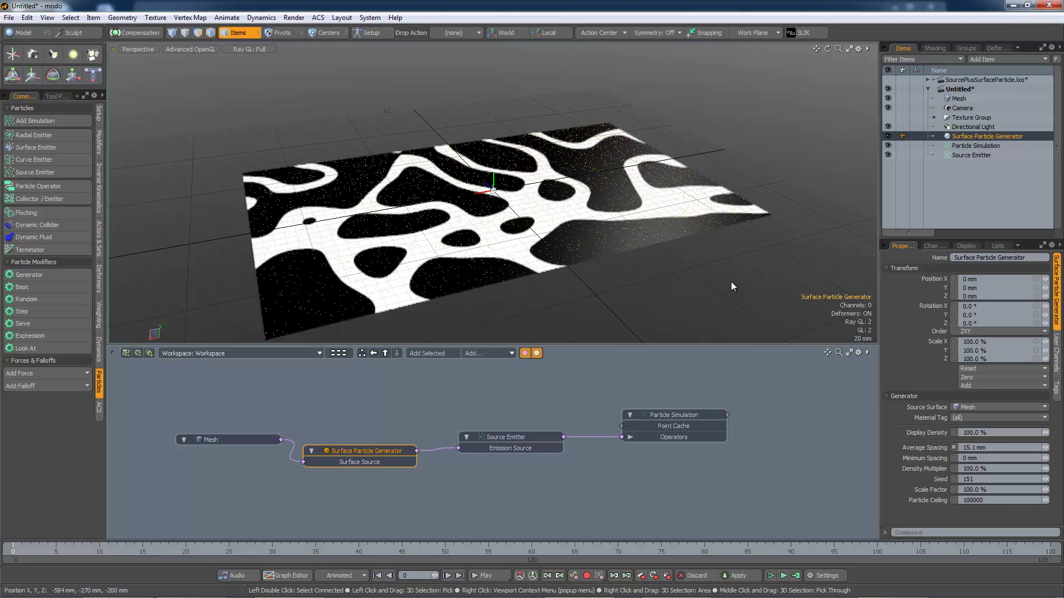
# Create an item mask for the Surface Particle Generator and show it in the Shader Tree.
pyautogui.rightClick(965, 141)
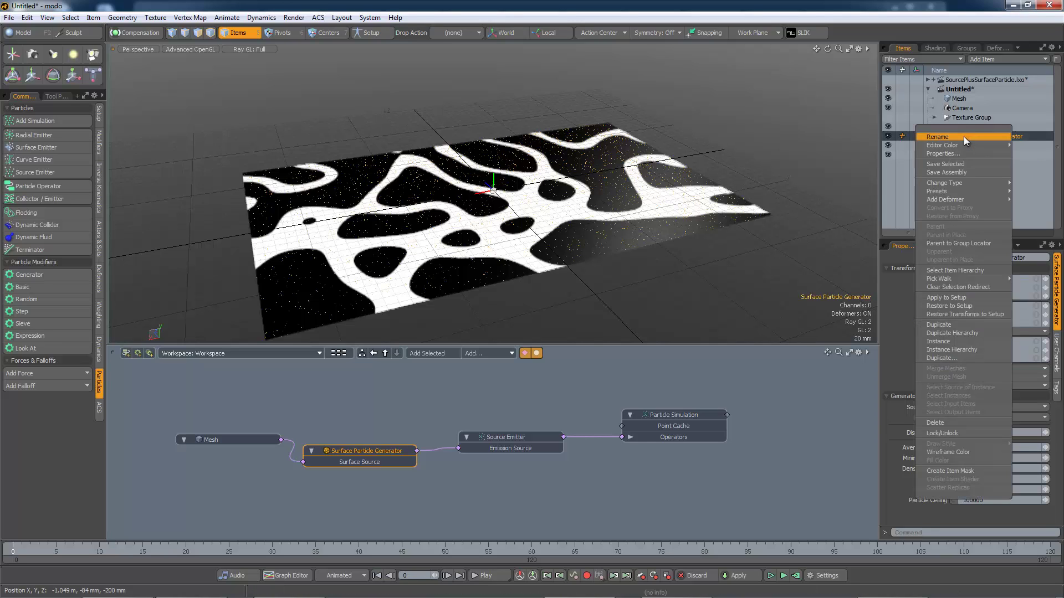
pyautogui.click(948, 471)
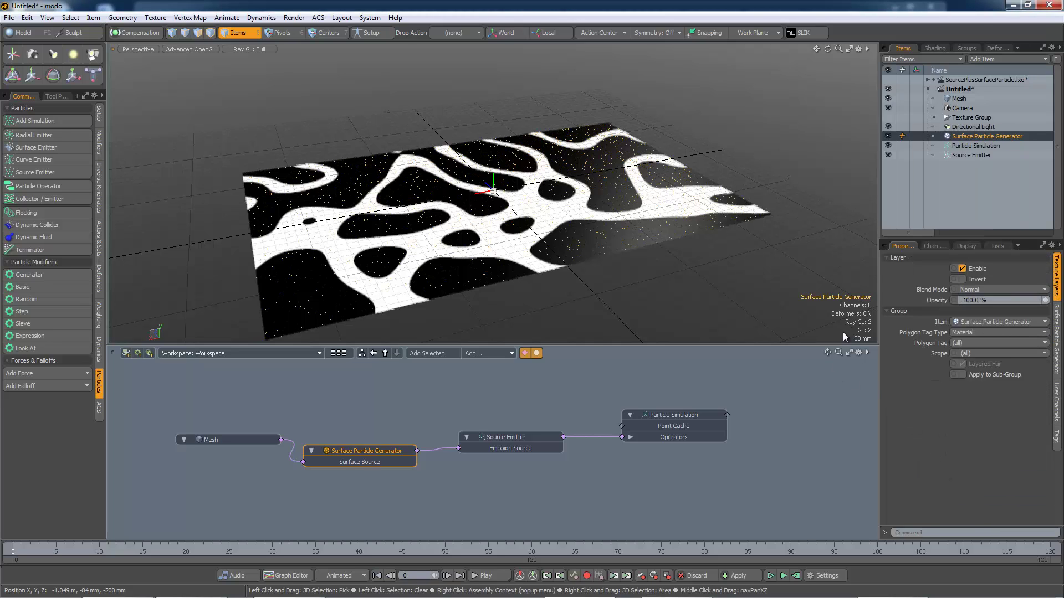
pyautogui.click(933, 48)
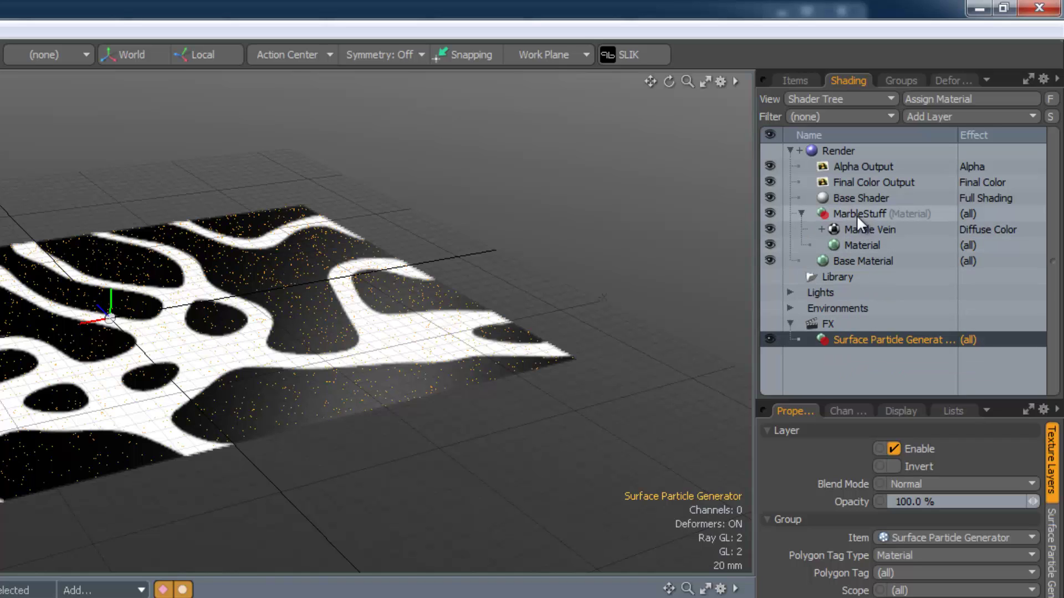
# Create an instance of the Marble Vein texture and move it into the Surface Particle Generator mask under FX.
pyautogui.click(860, 230)
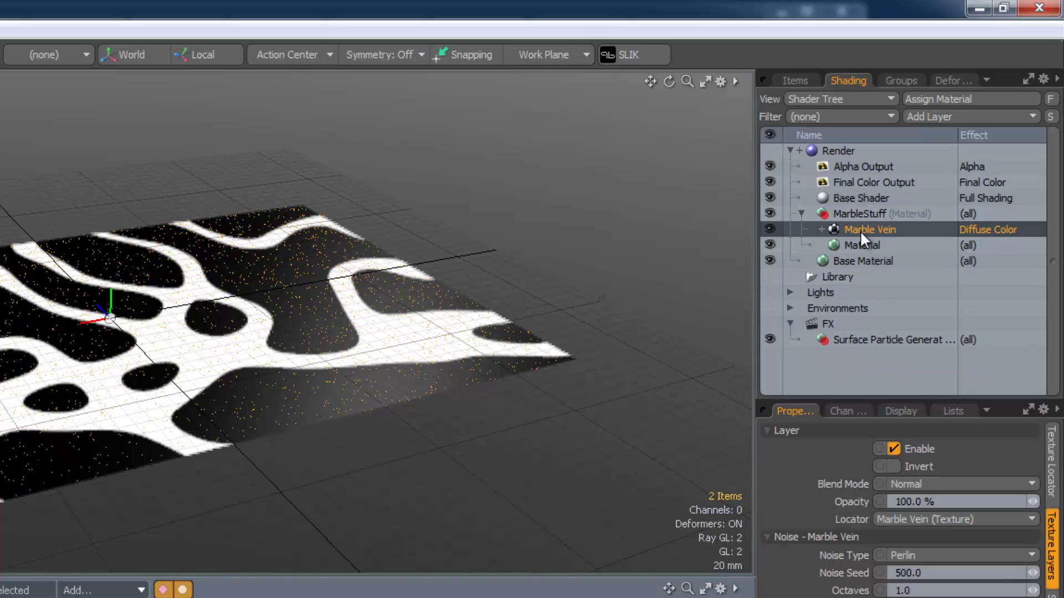
pyautogui.rightClick(863, 230)
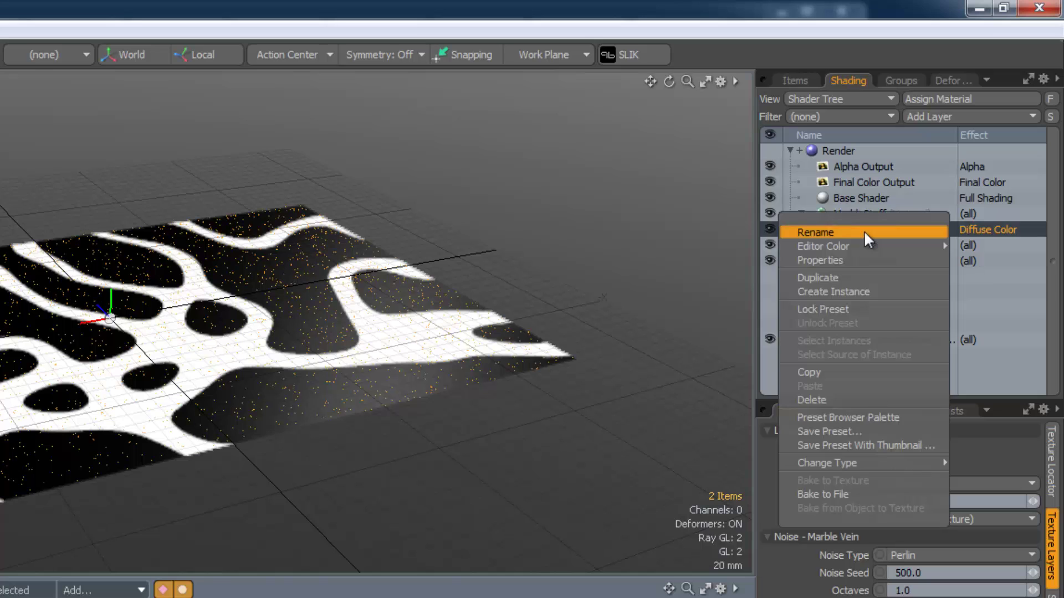
pyautogui.click(856, 288)
pyautogui.moveTo(867, 228); pyautogui.dragTo(875, 354)
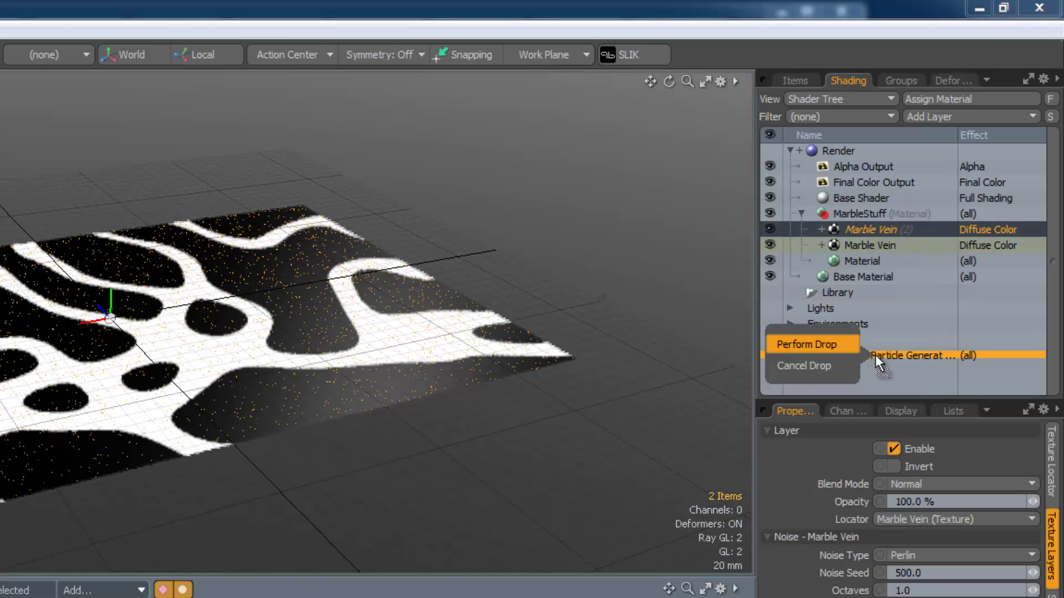
pyautogui.press('Return')
pyautogui.click(800, 339)
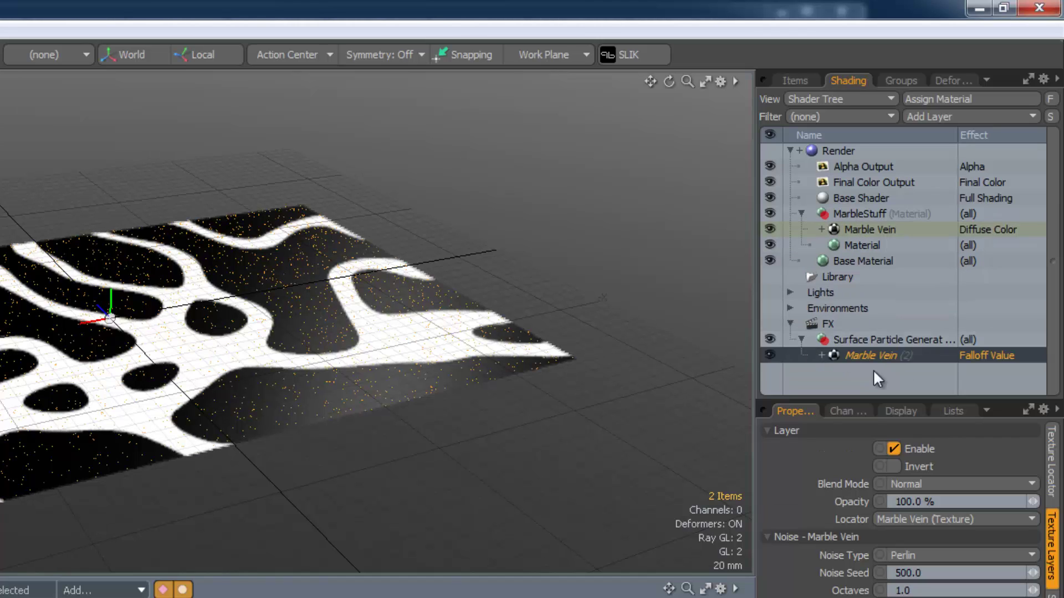
# Set the Marble Vein instance's effect to Particle Density and switch the viewport's Ray GL off.
pyautogui.click(975, 355)
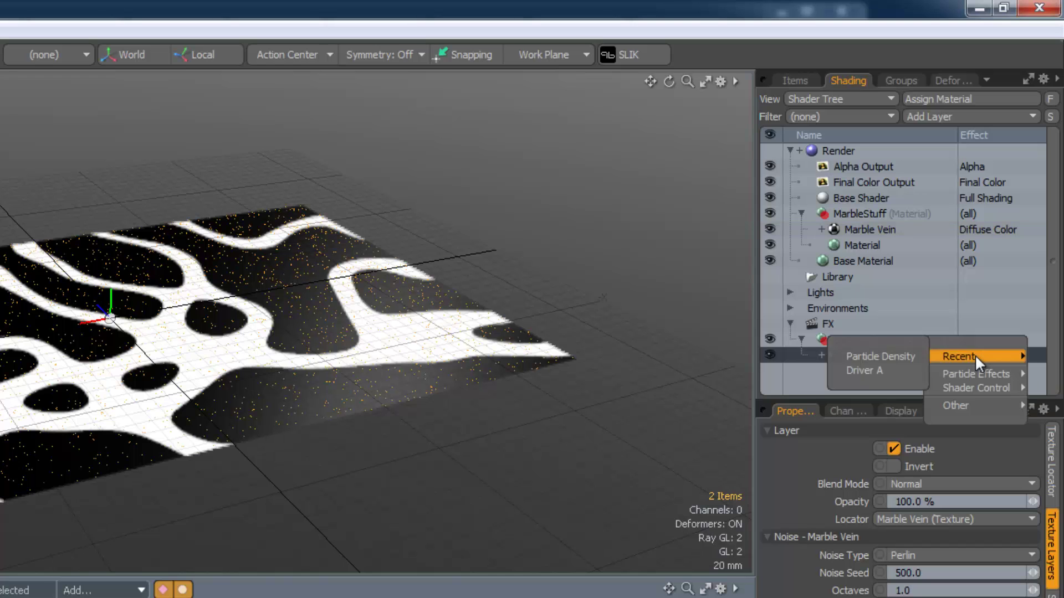
pyautogui.click(905, 354)
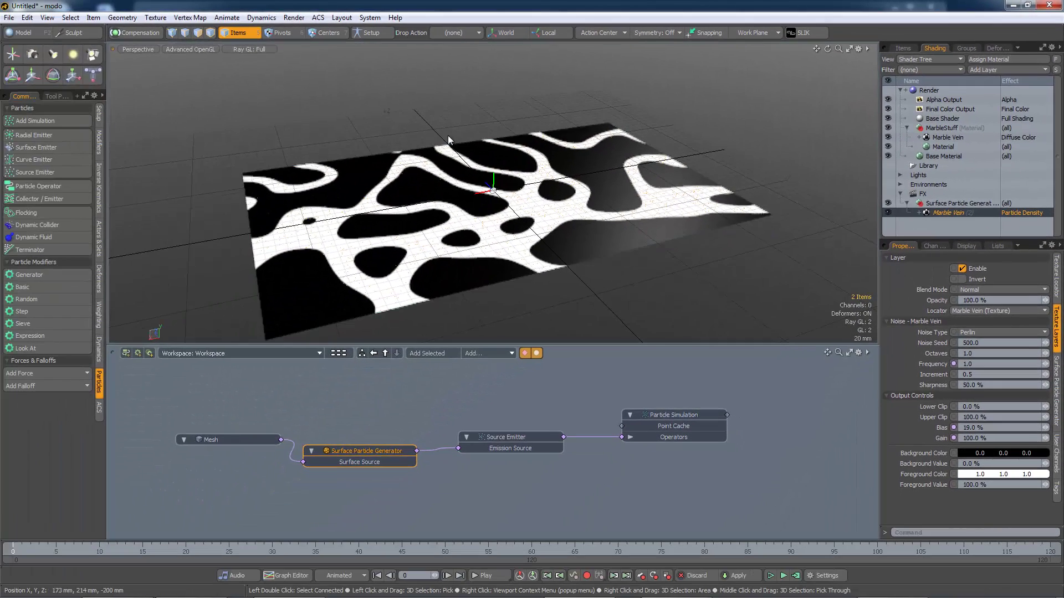
pyautogui.click(254, 50)
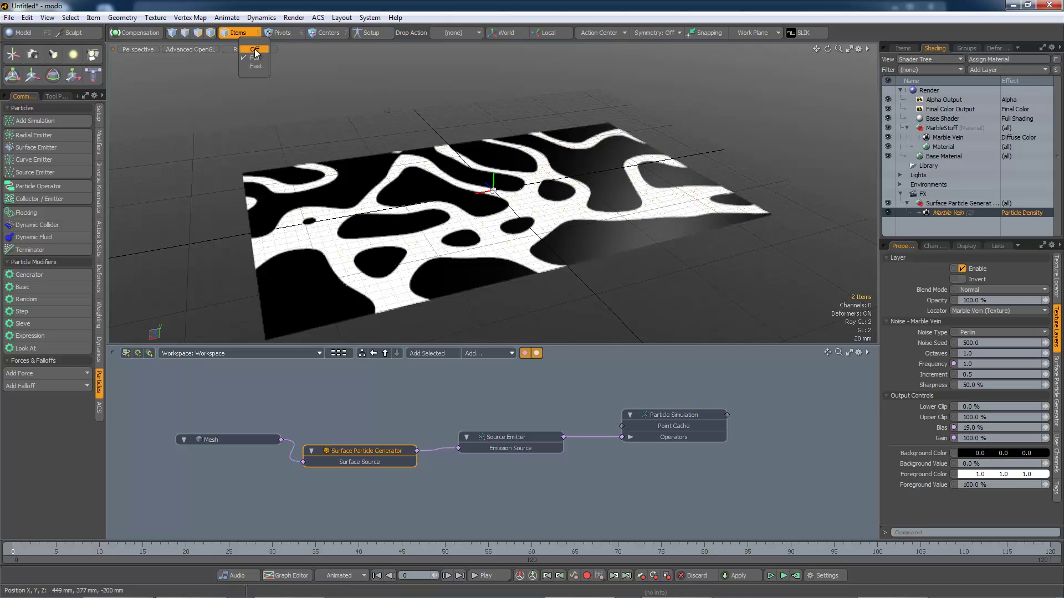
pyautogui.click(256, 51)
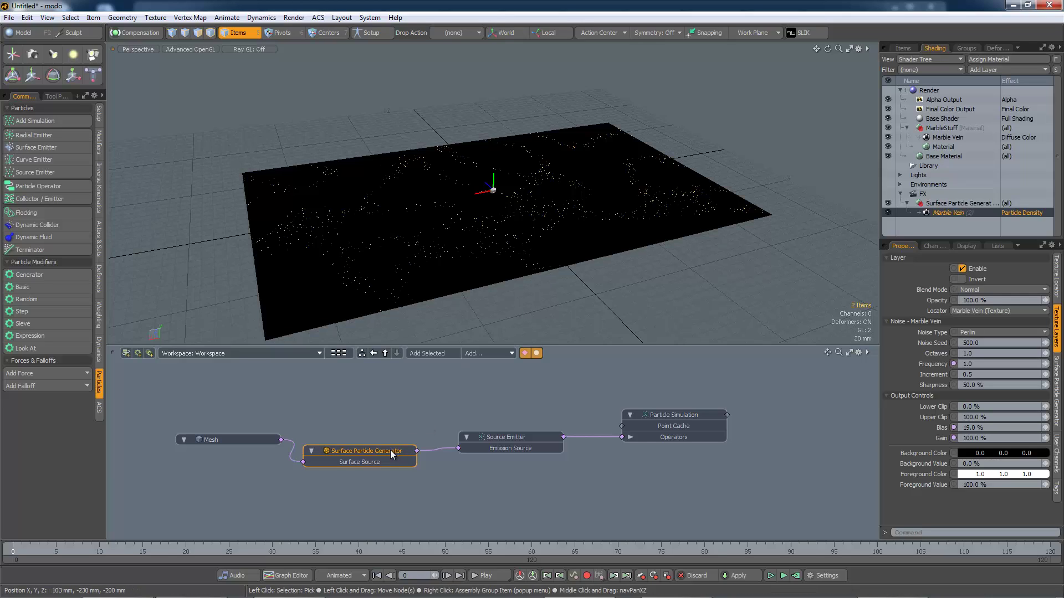
# Move the Surface Particle Generator node slightly closer to the Source Emitter, and run and stop the live simulation.
pyautogui.moveTo(395, 450); pyautogui.dragTo(406, 447)
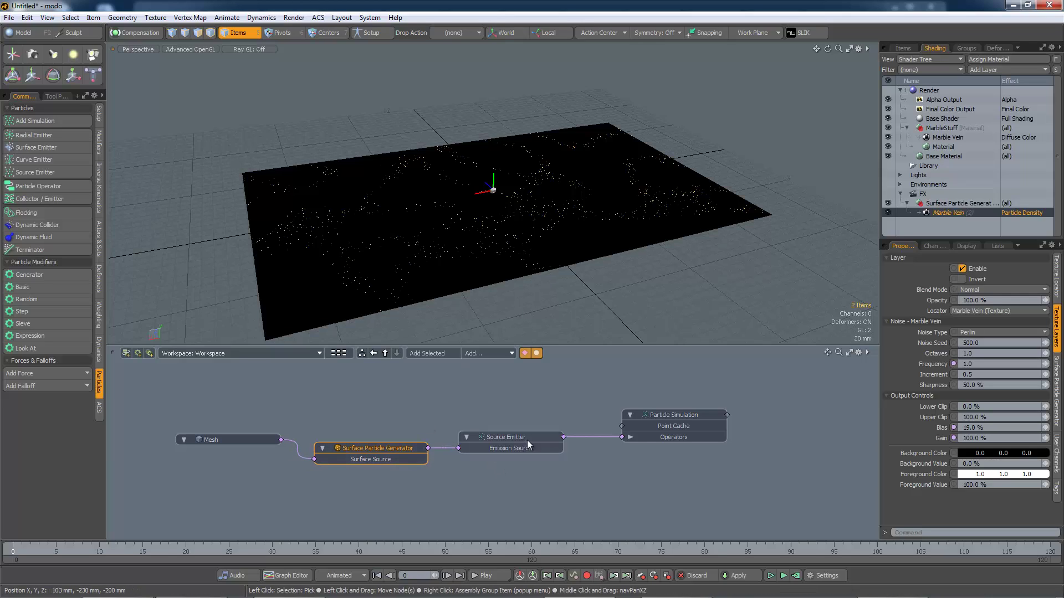
pyautogui.click(782, 575)
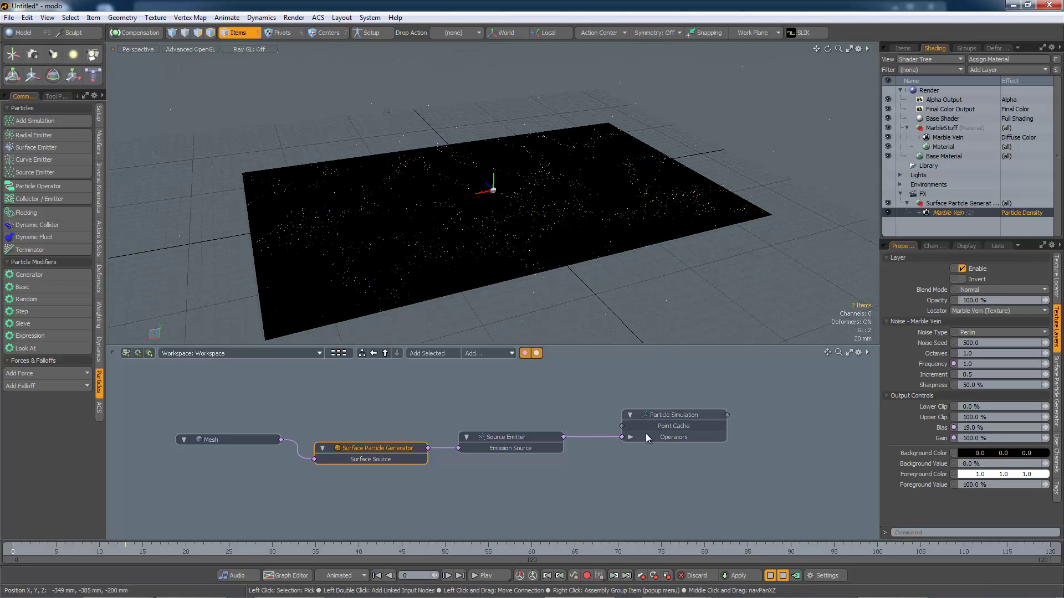
pyautogui.click(783, 576)
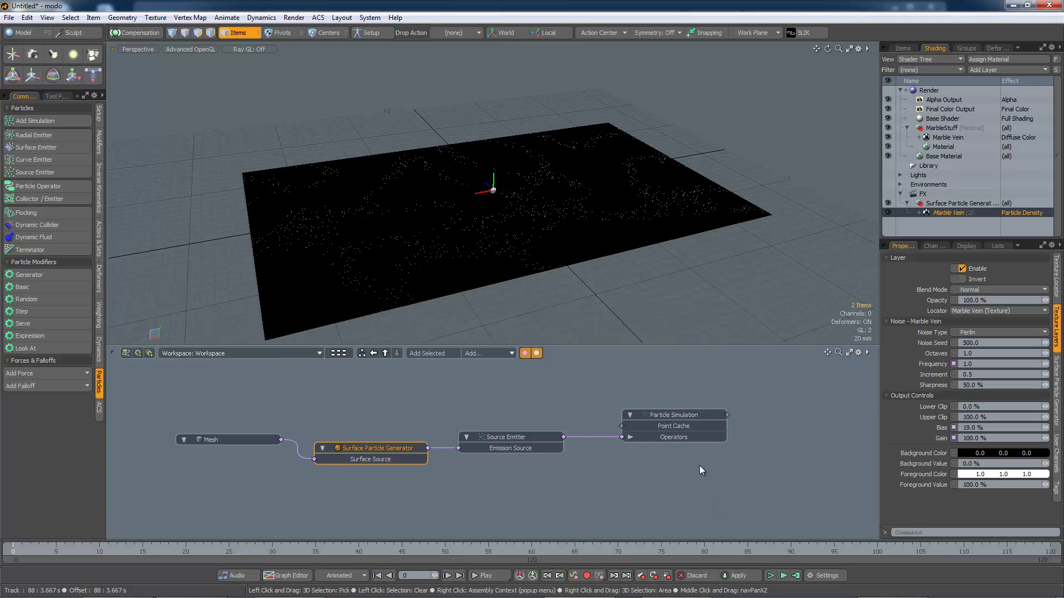
# Move the Source Emitter node closer to the Particle Simulation and set its Initial Velocity and Velocity Spread to 0.
pyautogui.moveTo(534, 435); pyautogui.dragTo(559, 434)
pyautogui.click(556, 433)
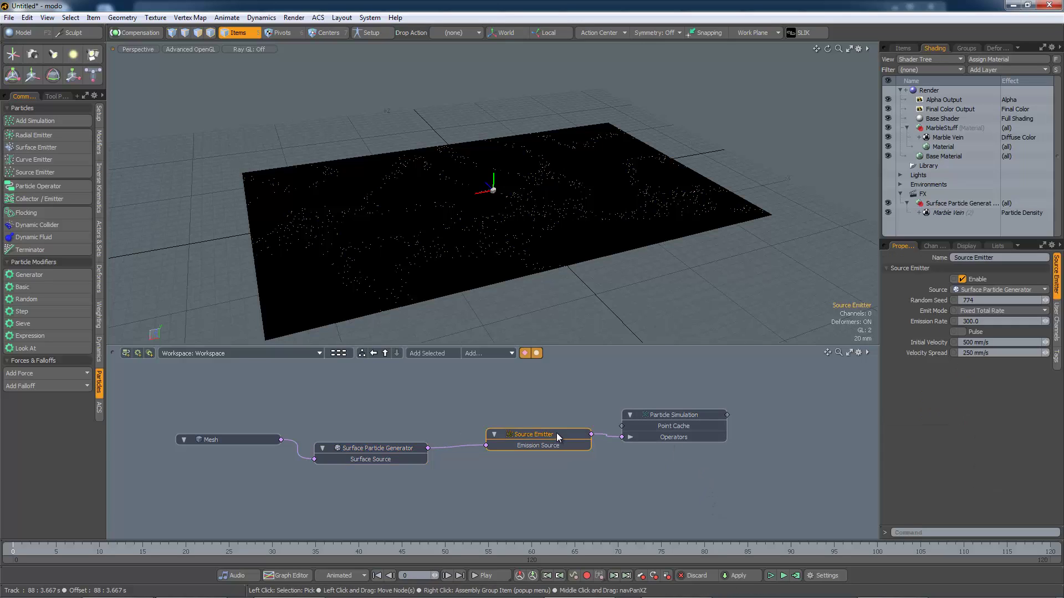
pyautogui.click(998, 342)
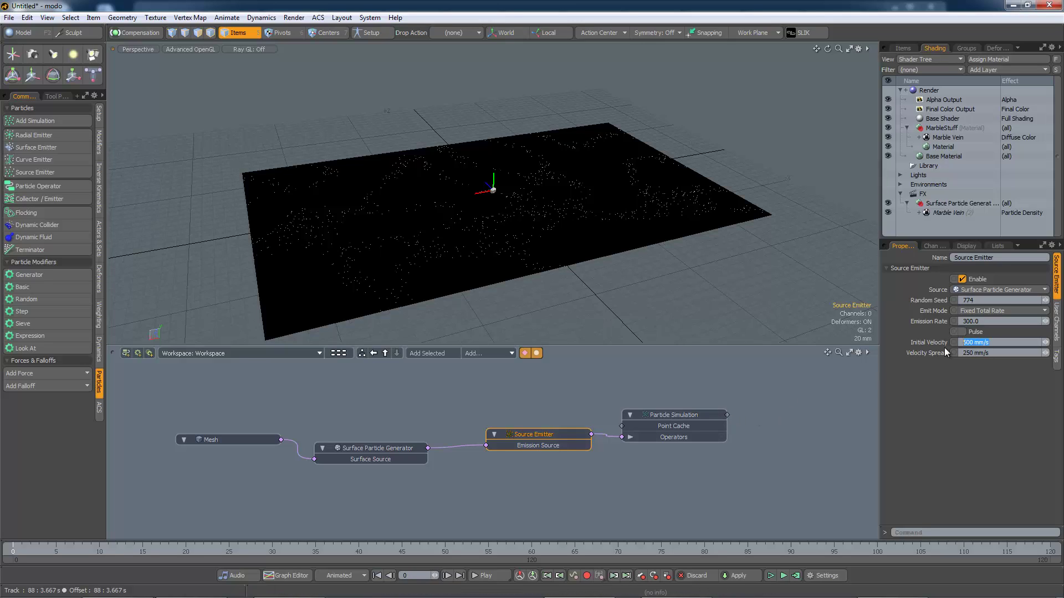
pyautogui.write('0')
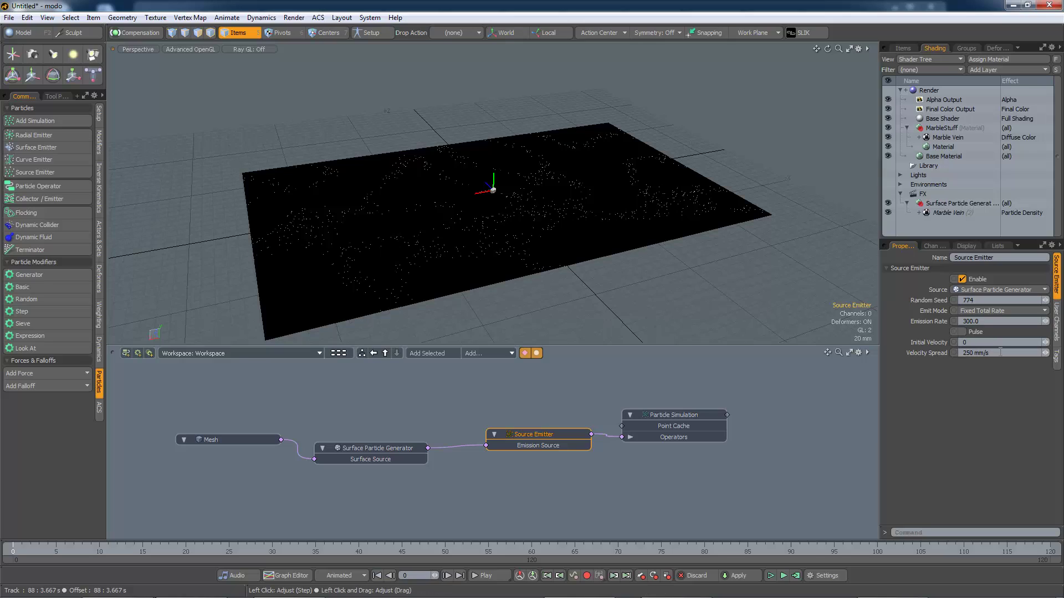
pyautogui.press('Tab')
pyautogui.write('0')
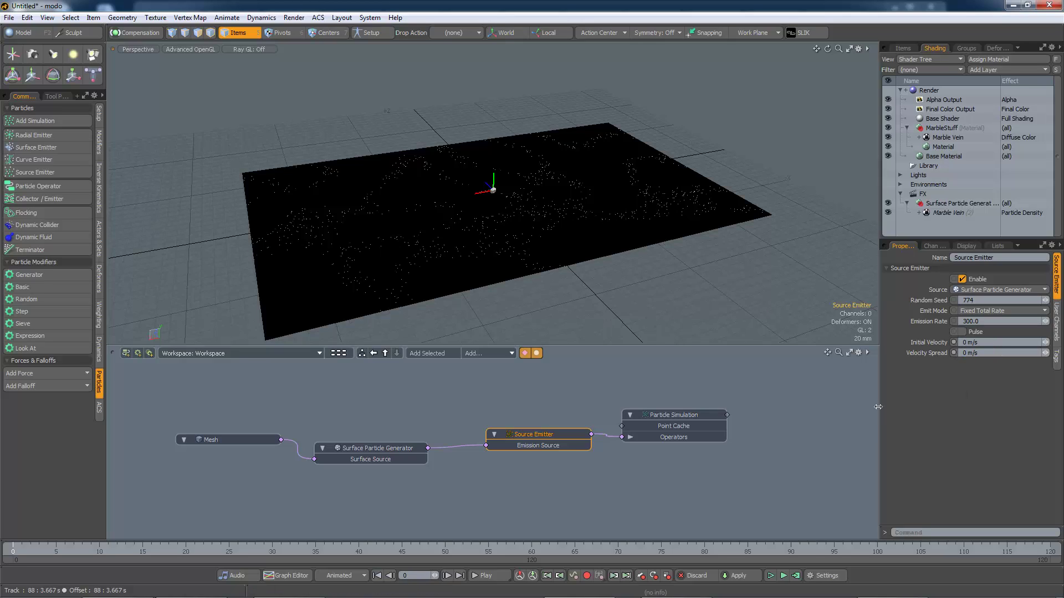
# Set the Particle Simulation's GL color to magenta (1.0, 0.0, 1.0) and its size to 2.24, and run the simulation live.
pyautogui.click(680, 419)
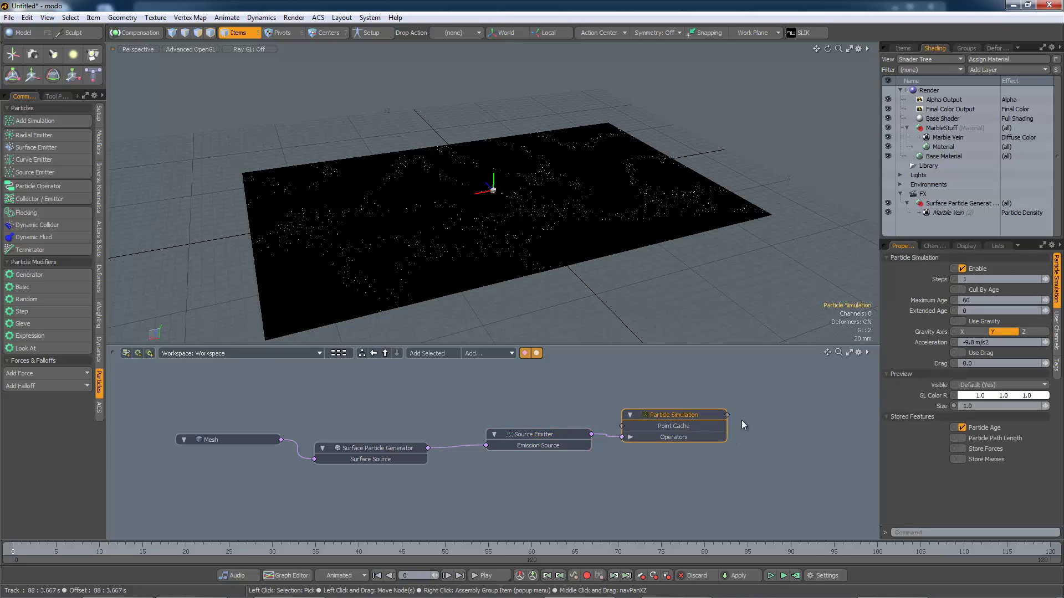
pyautogui.moveTo(1007, 399); pyautogui.dragTo(980, 400)
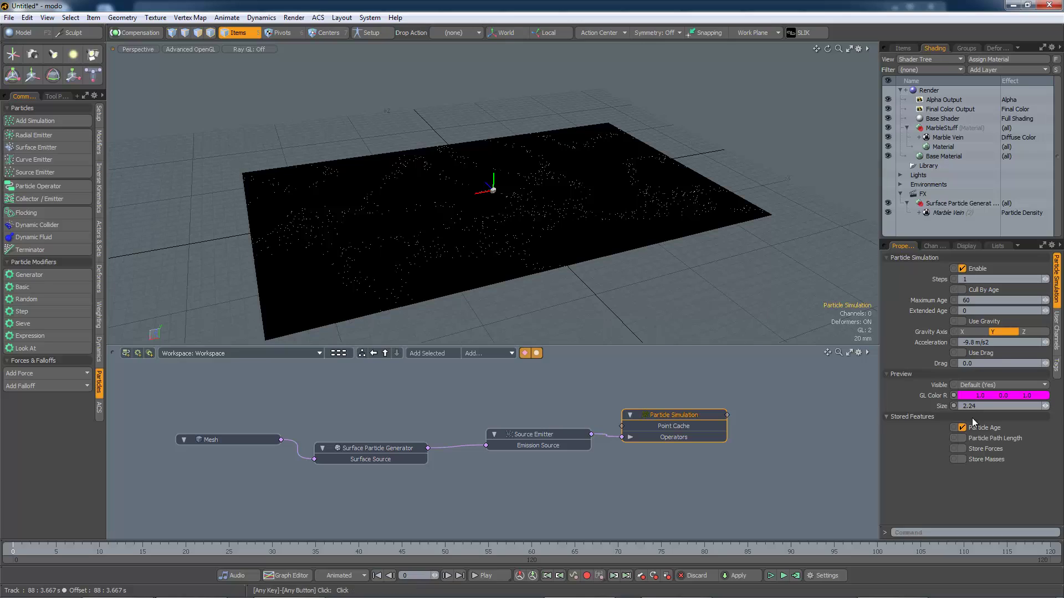
pyautogui.click(783, 577)
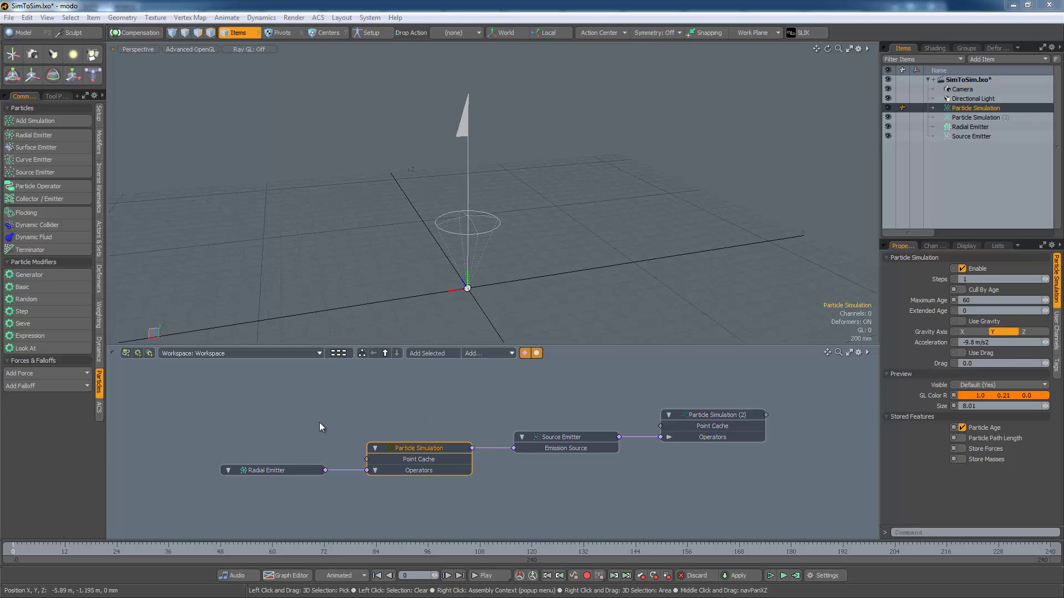
# Examine the Radial Emitter, first Particle Simulation and Source Emitter settings in SimToSim.lxo, and run and stop the live simulation.
pyautogui.click(295, 470)
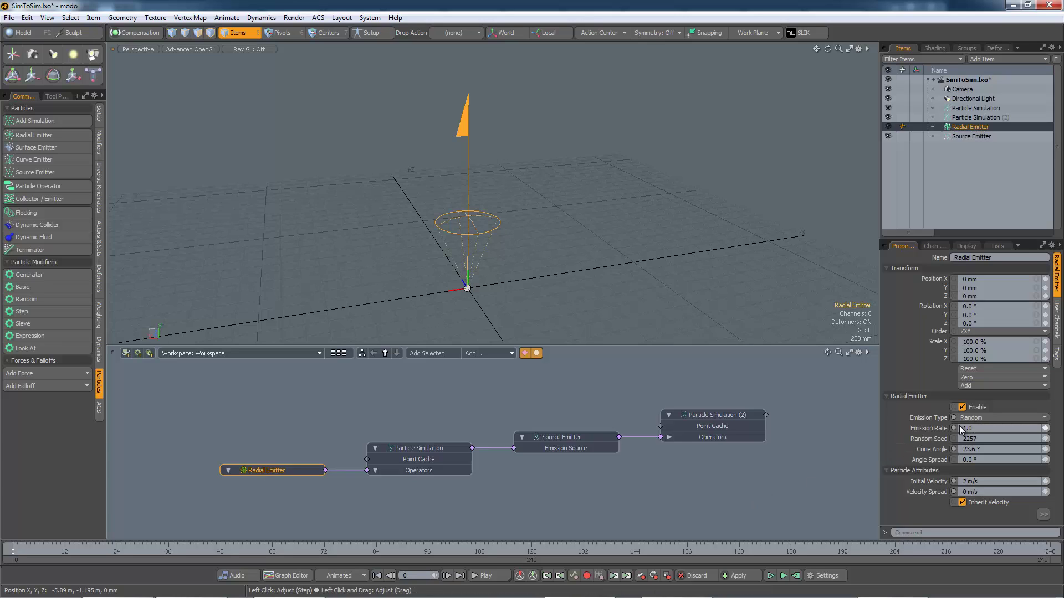
pyautogui.click(421, 449)
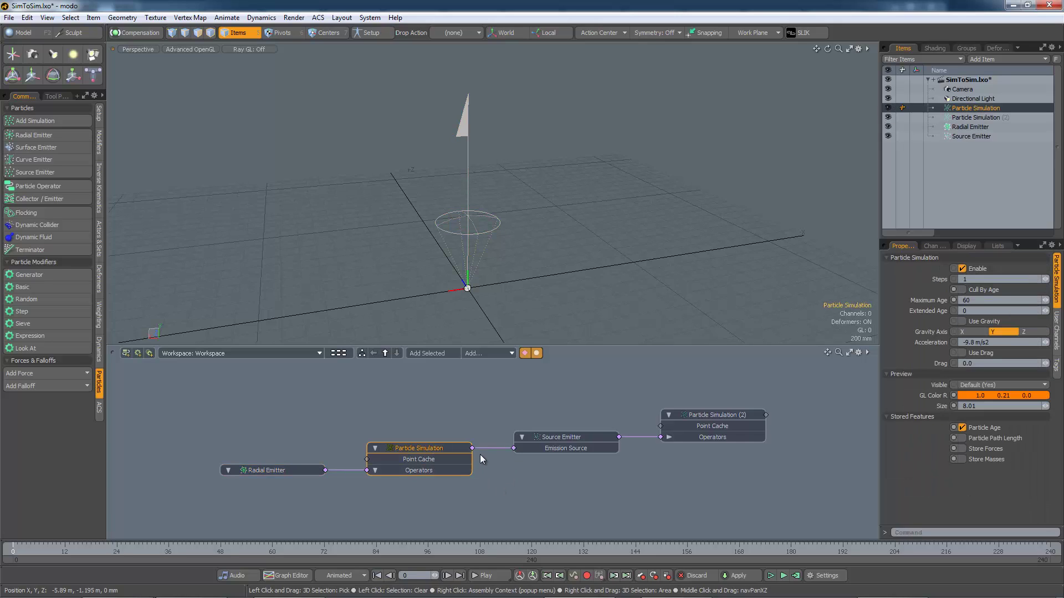
pyautogui.click(561, 437)
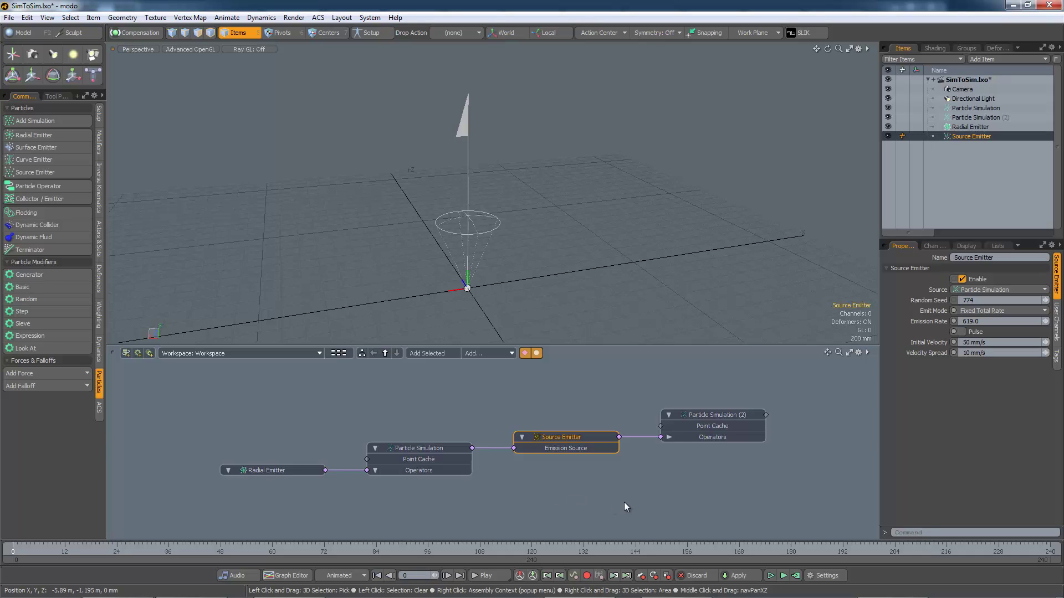
pyautogui.click(770, 576)
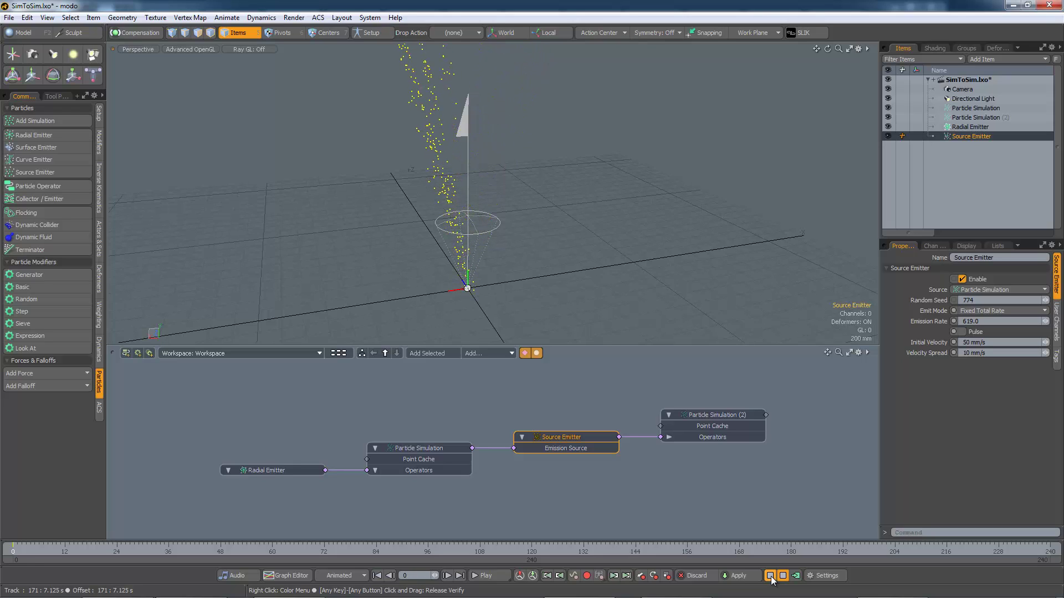
pyautogui.click(770, 576)
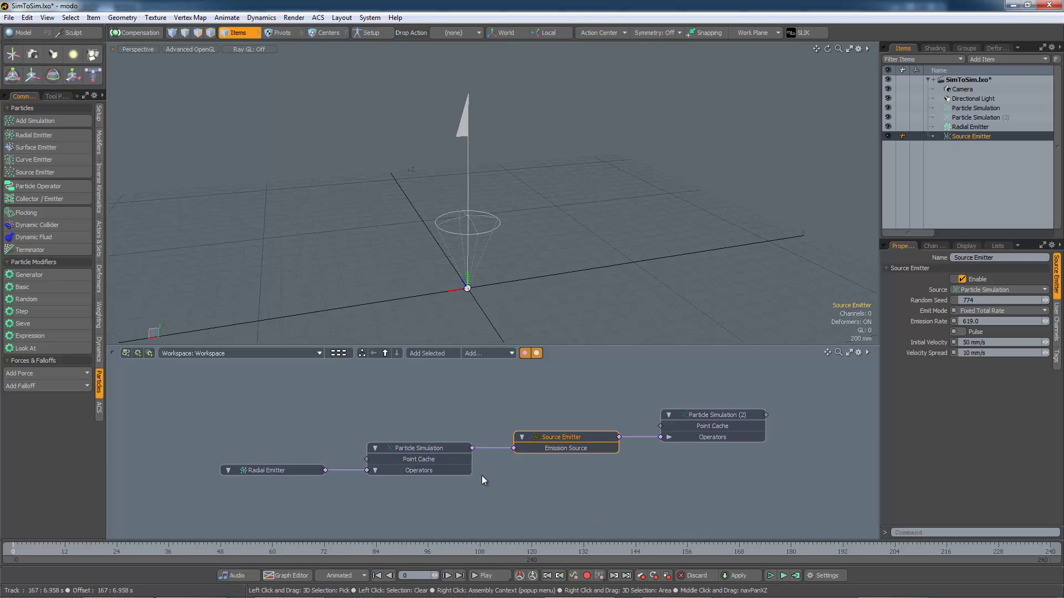
# Add a Turbulence Force to the first Particle Simulation and show its node linked into the simulation's Operators.
pyautogui.click(427, 449)
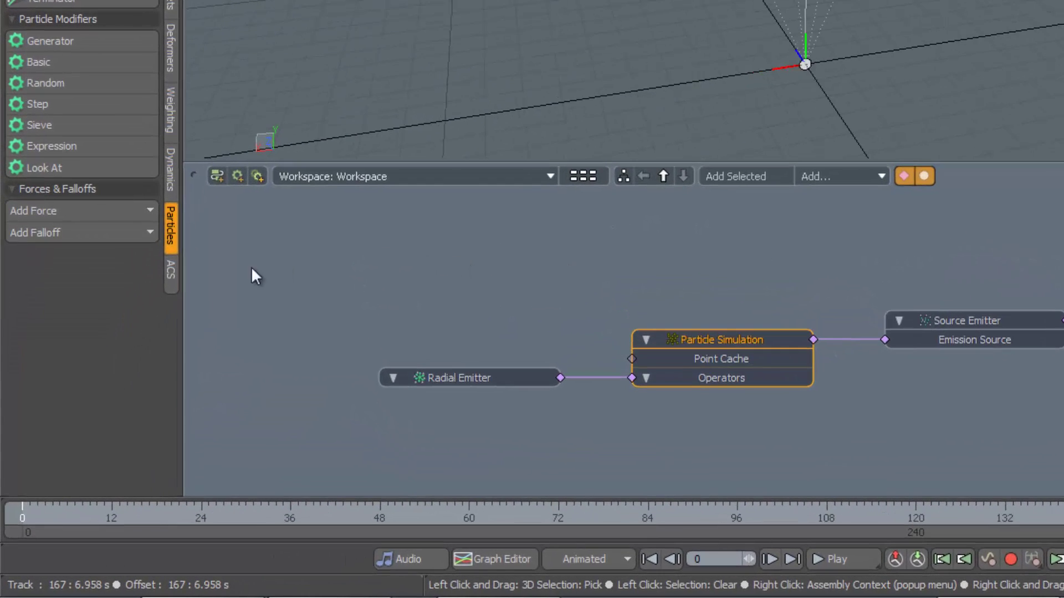
pyautogui.click(90, 211)
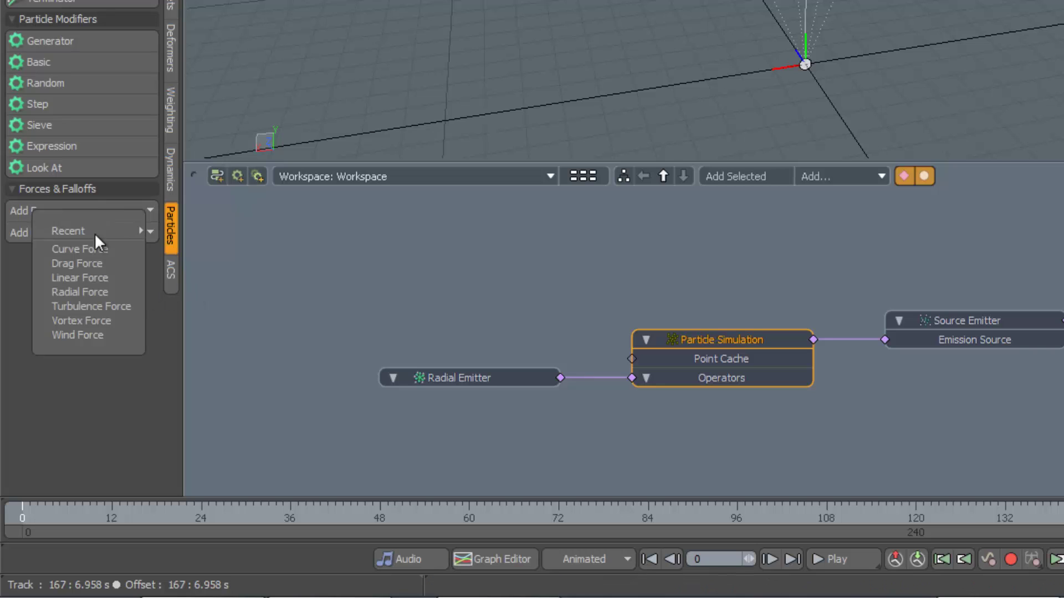
pyautogui.click(107, 308)
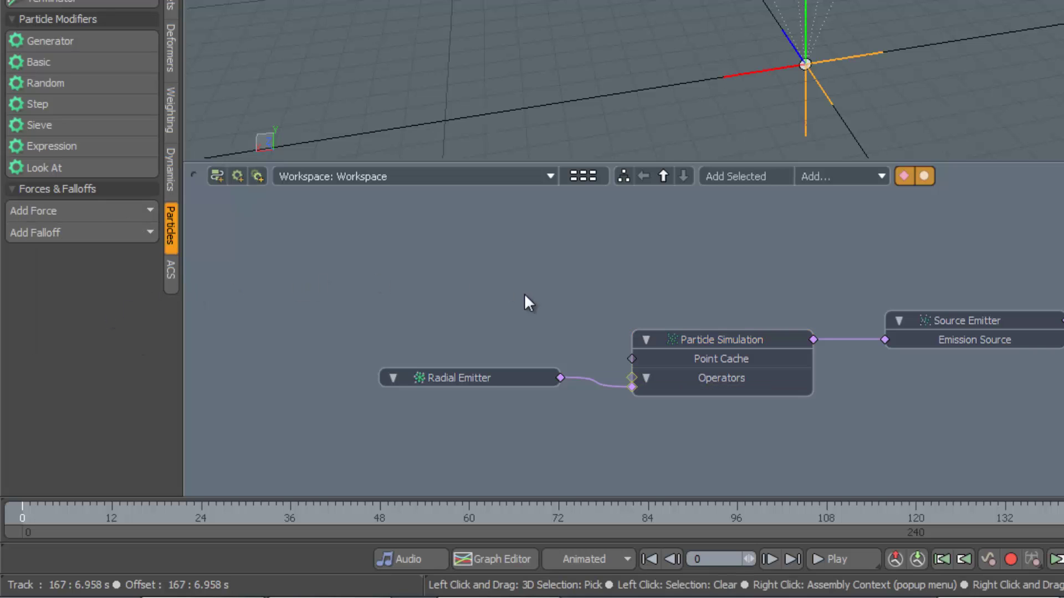
pyautogui.doubleClick(632, 377)
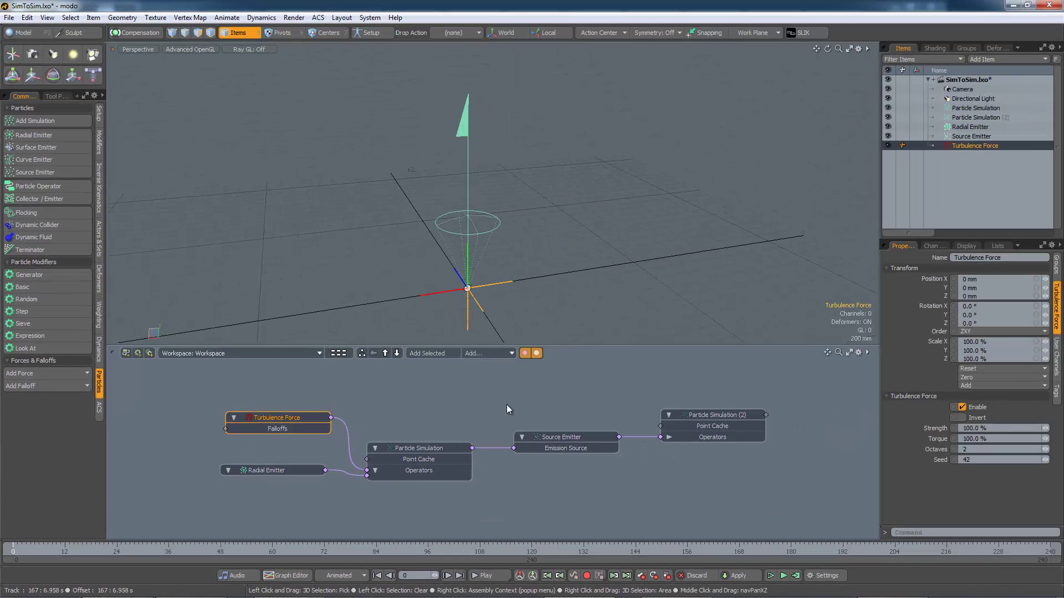
# Run the live simulation to view the effect of the Turbulence Force on the emitted particles, and stop it.
pyautogui.click(770, 576)
pyautogui.click(770, 576)
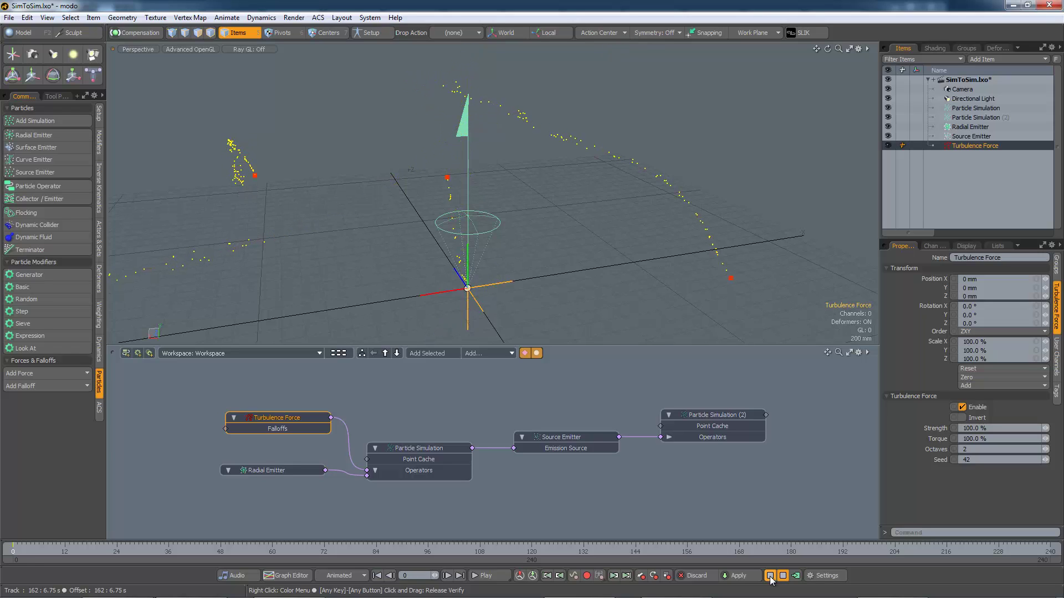
pyautogui.click(770, 577)
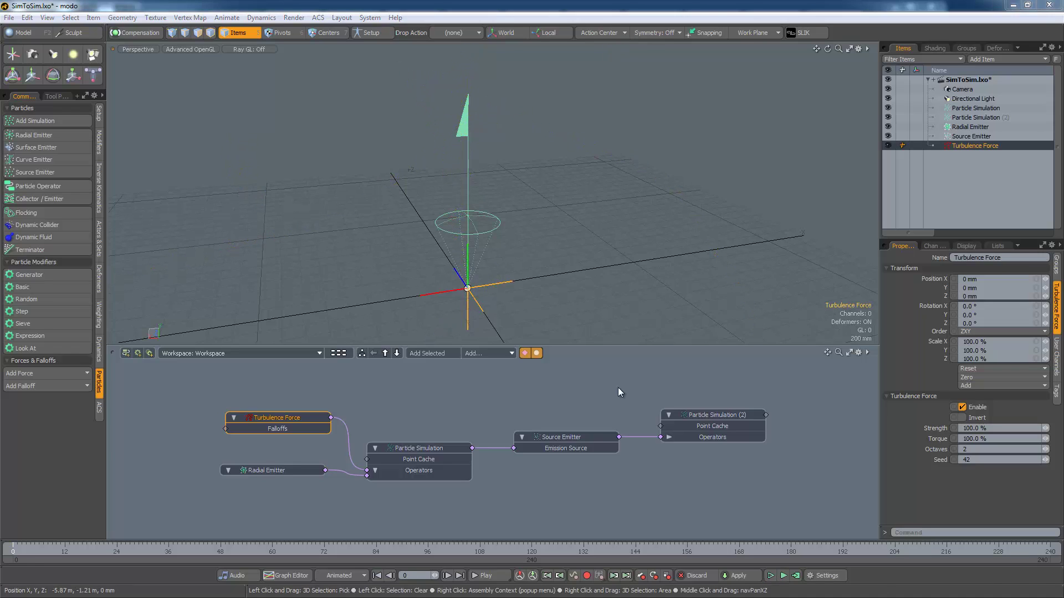